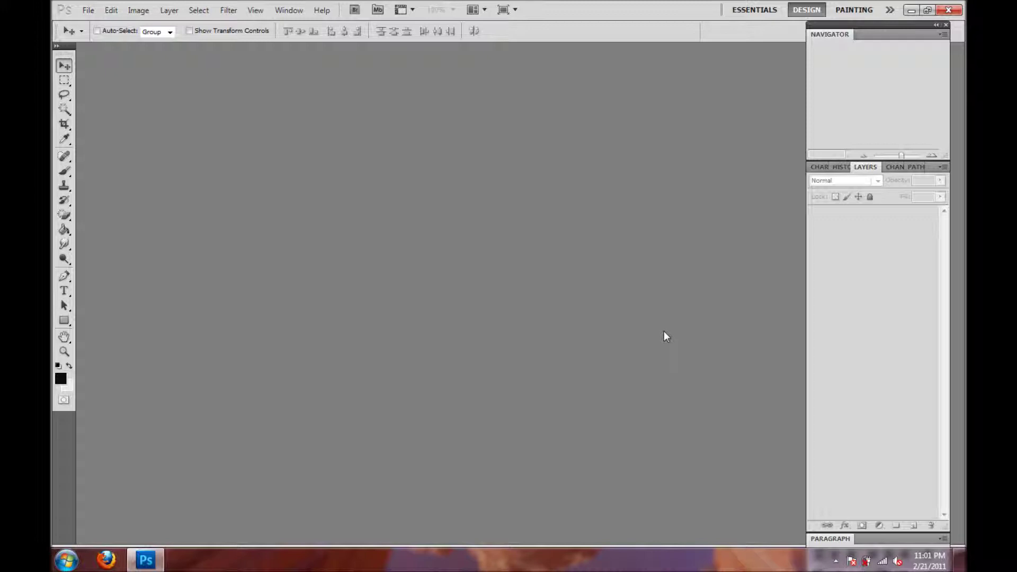
Switch to Firefox, search Google Images for "splatter", inspect the colourful splash image's options and close the browser
left_click(106, 561)
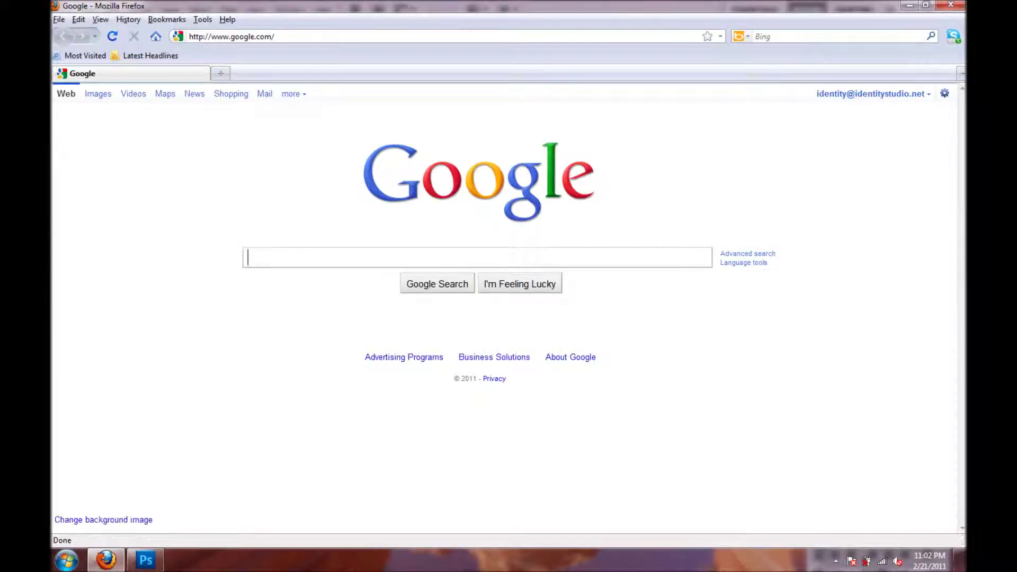
type("splatter")
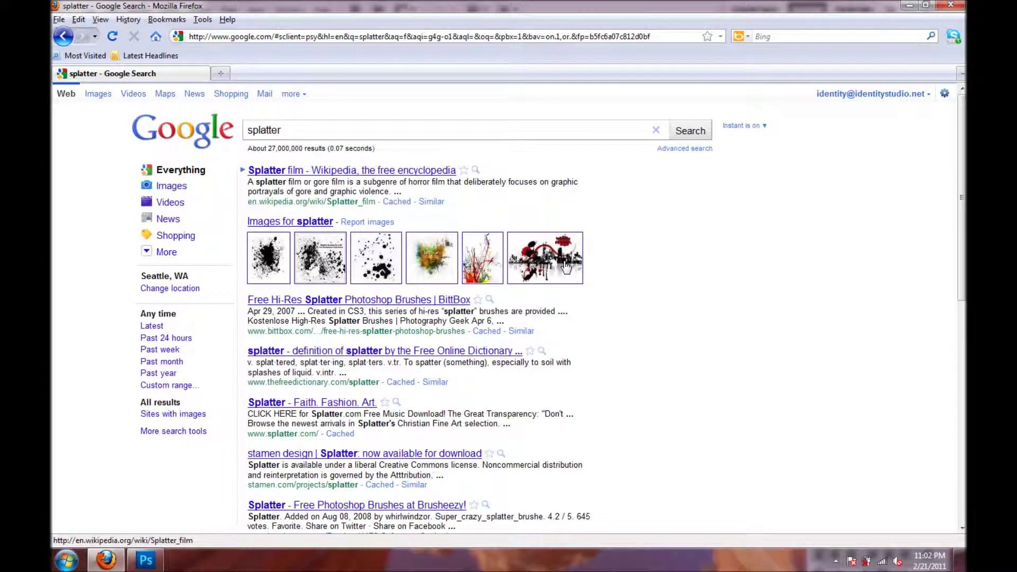
left_click(108, 97)
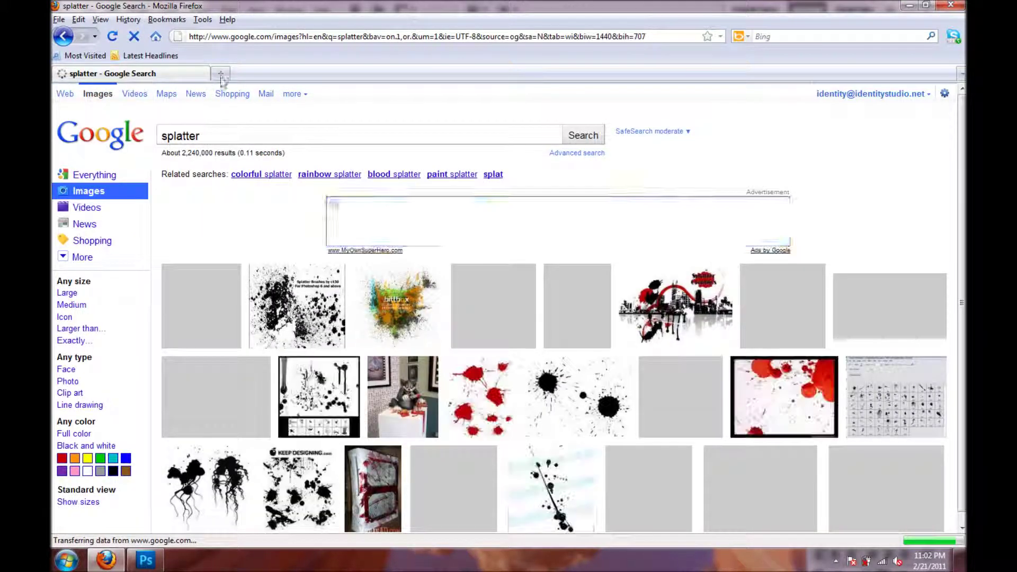
mouse_move(580, 307)
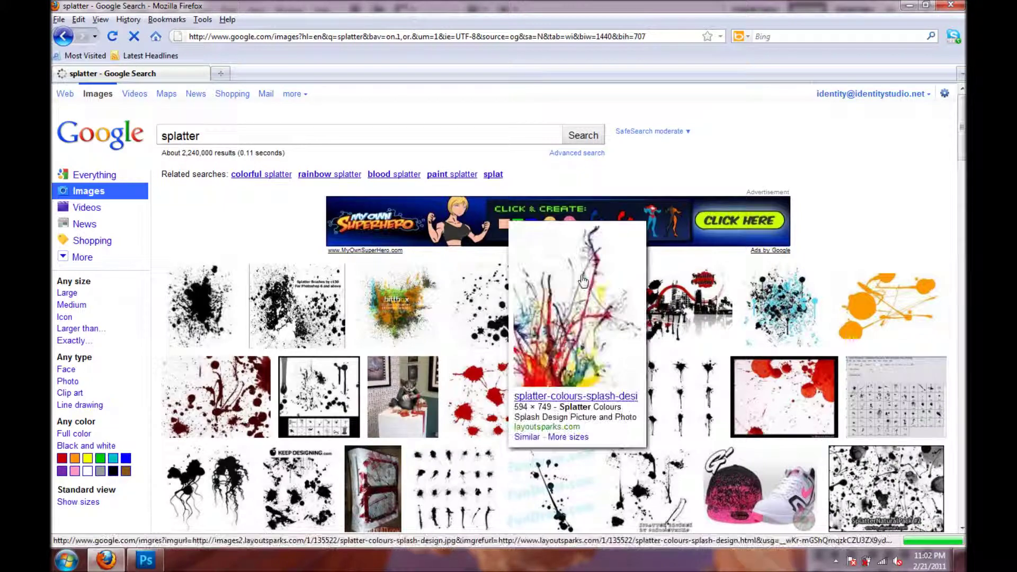
right_click(587, 351)
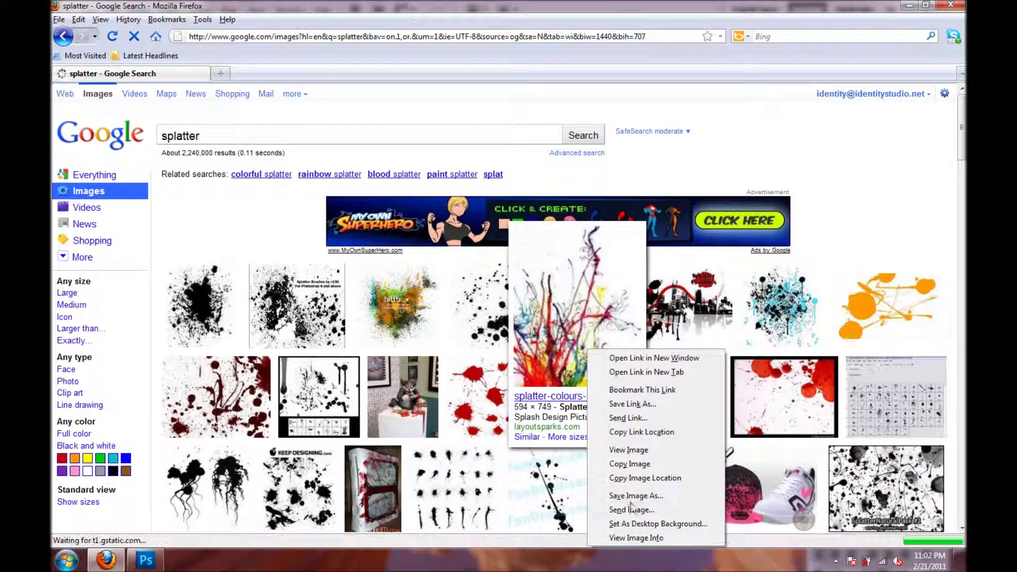
left_click(625, 463)
left_click(952, 6)
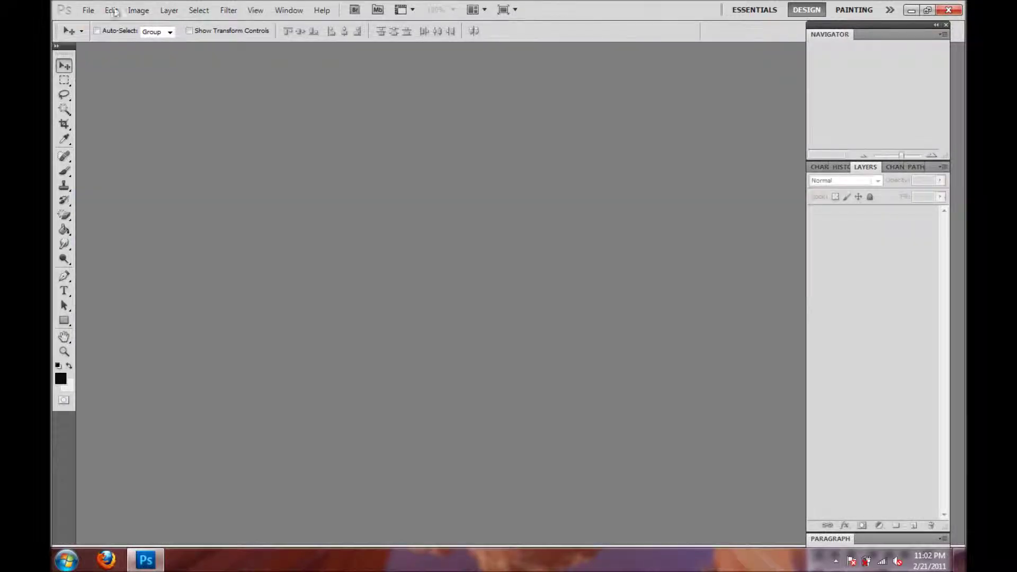
Open image 1 from the Blitz Brushes folder and erase its white background with the Magic Eraser
left_click(88, 10)
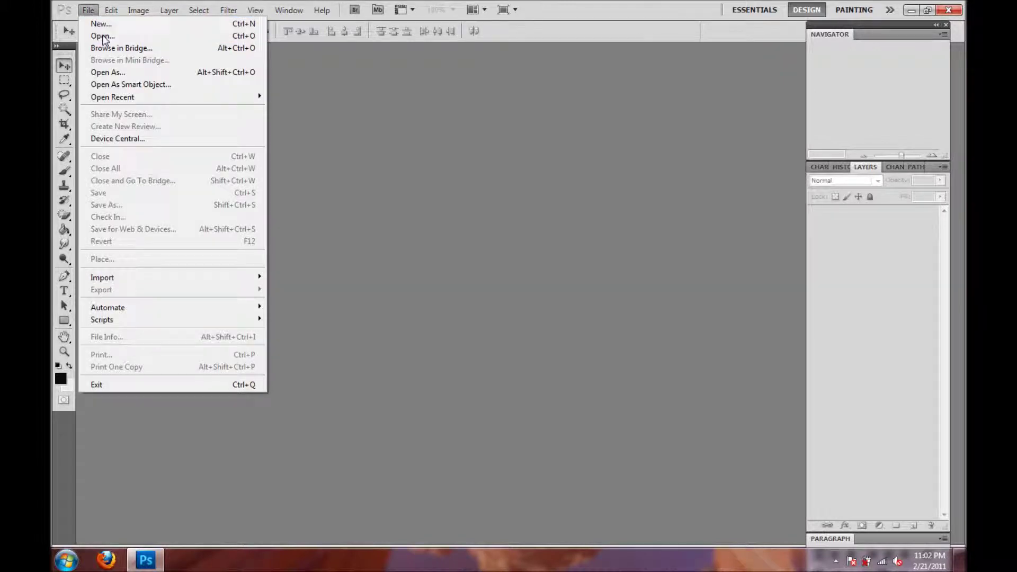
left_click(407, 109)
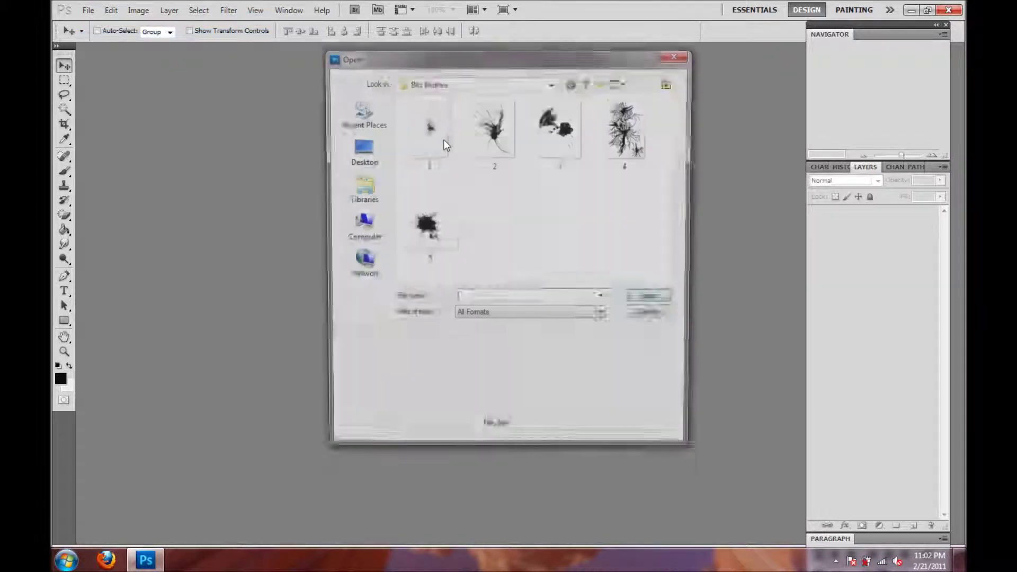
left_click(434, 135)
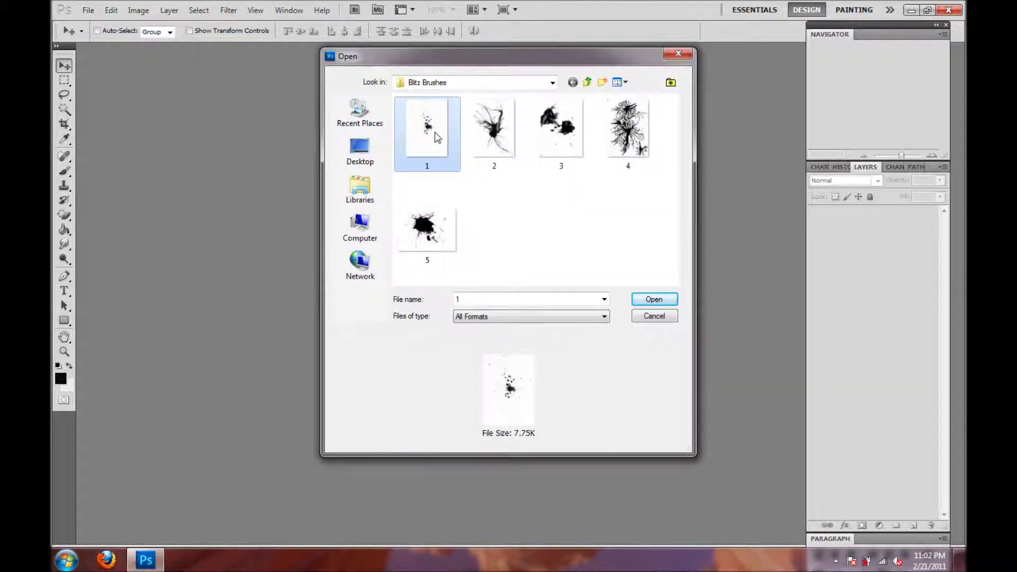
double_click(436, 135)
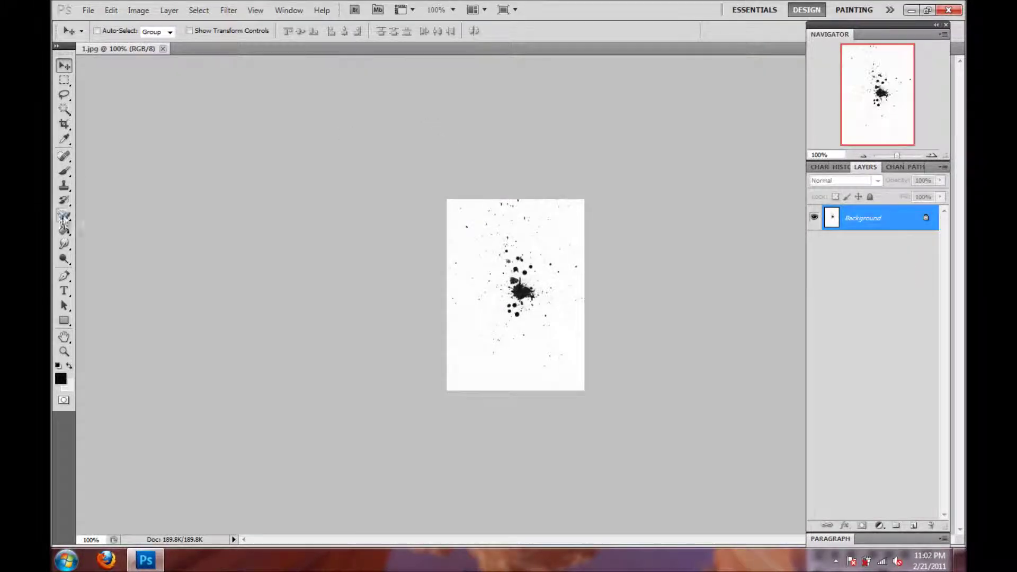
left_click(64, 215)
left_click(455, 363)
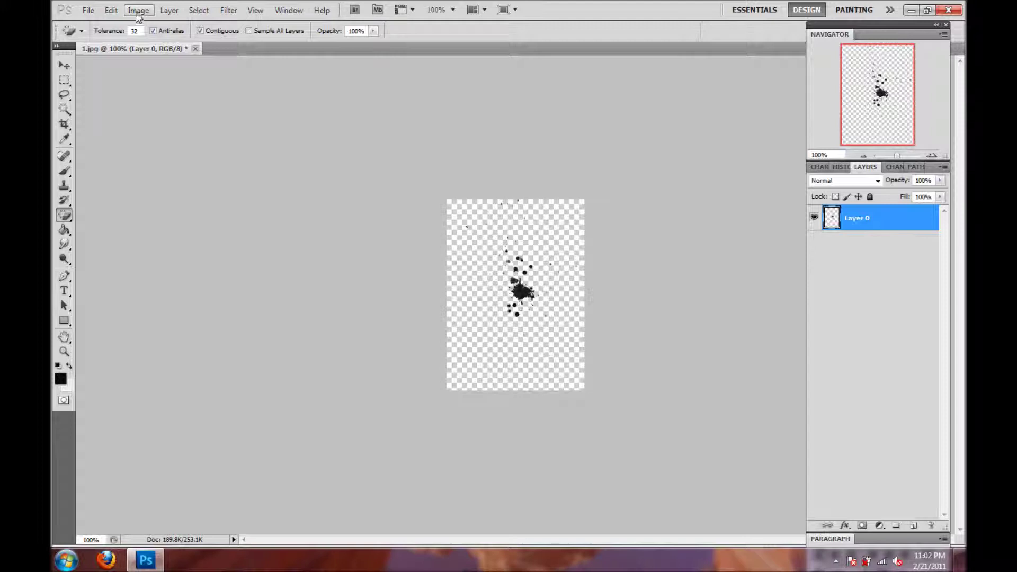
Define the splatter as a brush preset named "brush" and close 1.jpg without saving
left_click(112, 10)
left_click(190, 301)
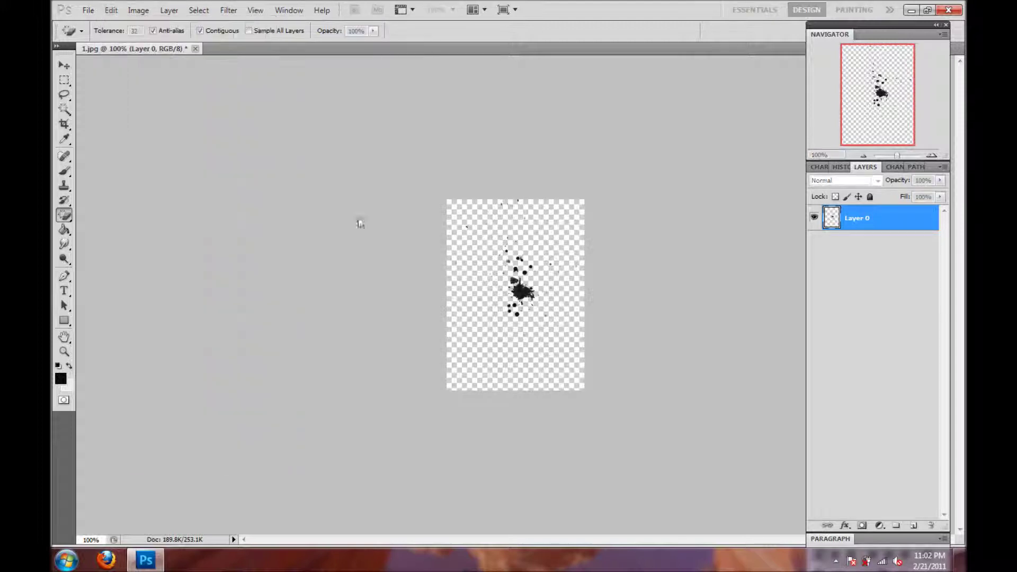
type("brush")
left_click(631, 192)
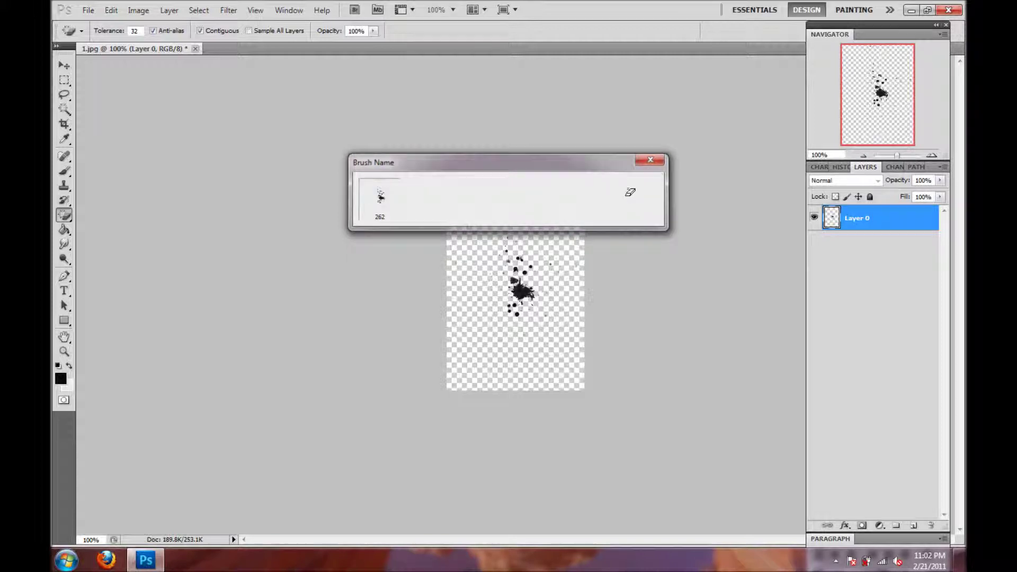
left_click(195, 49)
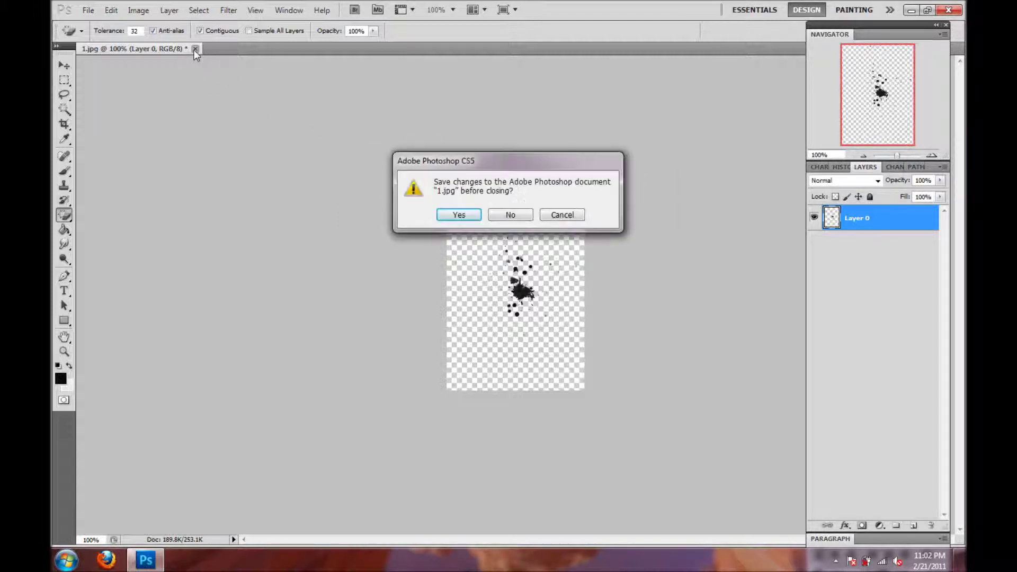
left_click(509, 217)
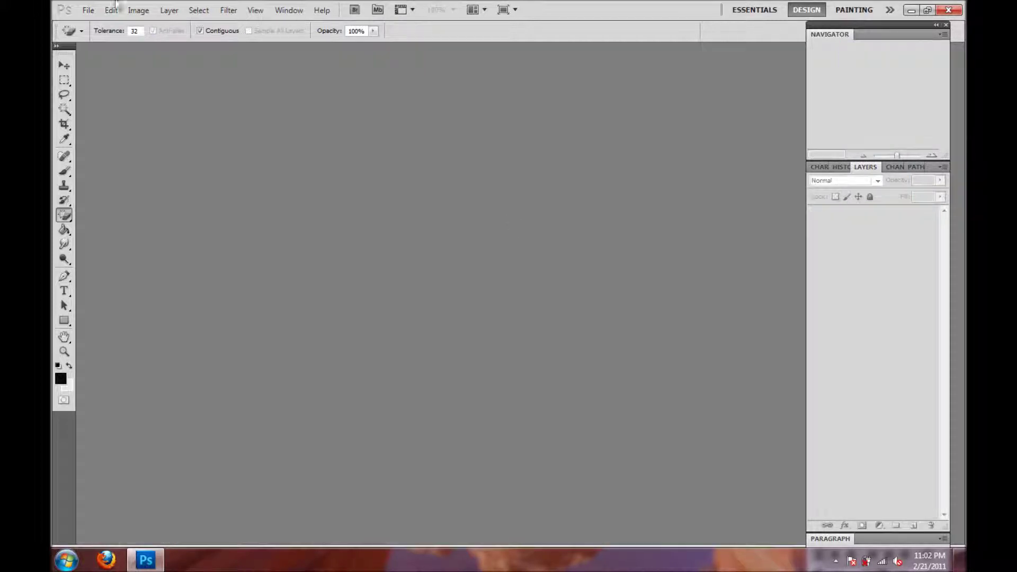
Create a new 500 x 500 pixel RGB document at 180 pixels/inch with a white background
left_click(89, 12)
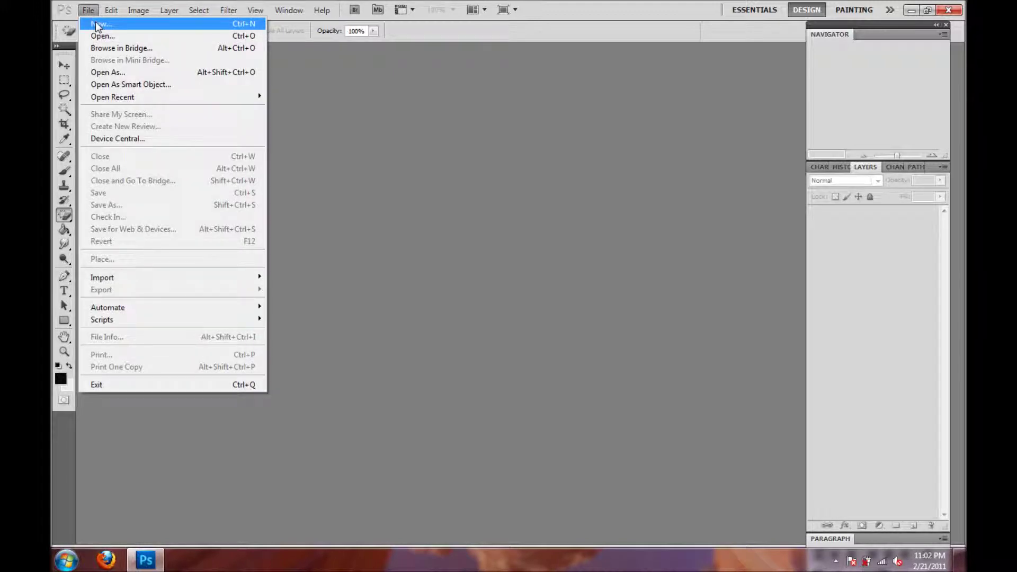
left_click(98, 25)
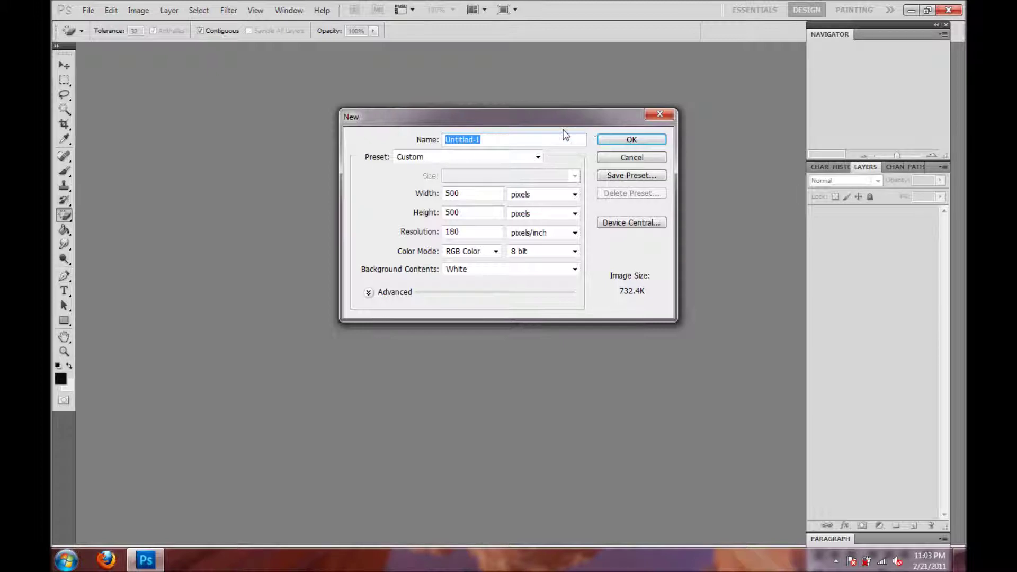
left_click(630, 139)
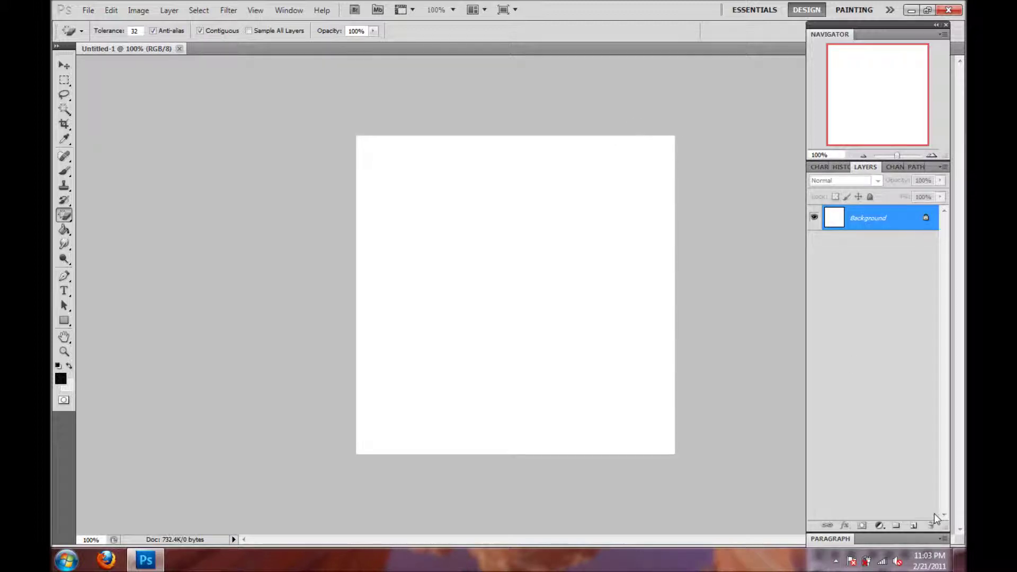
Add a new layer above the background and name it Brush
left_click(919, 527)
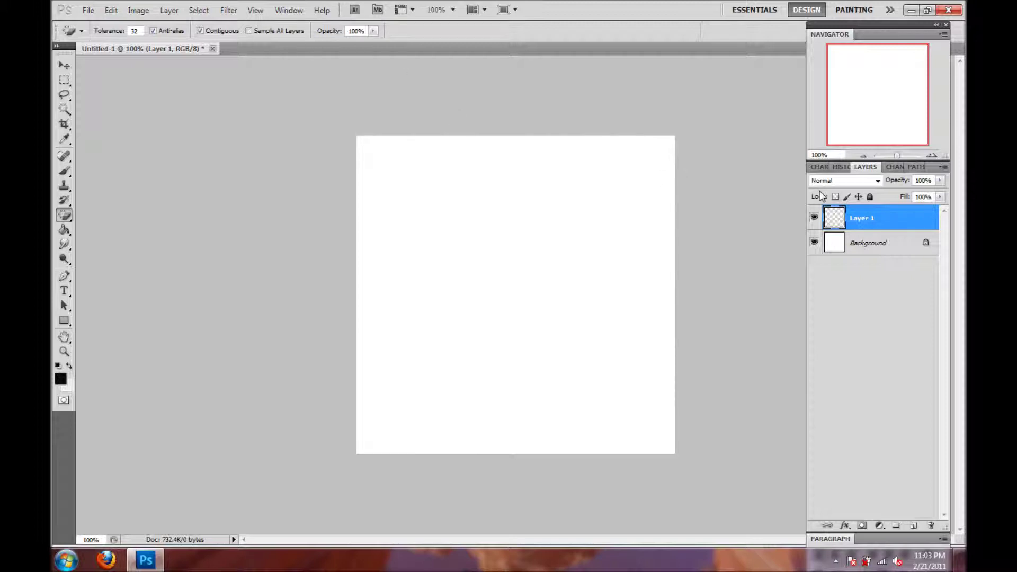
double_click(867, 219)
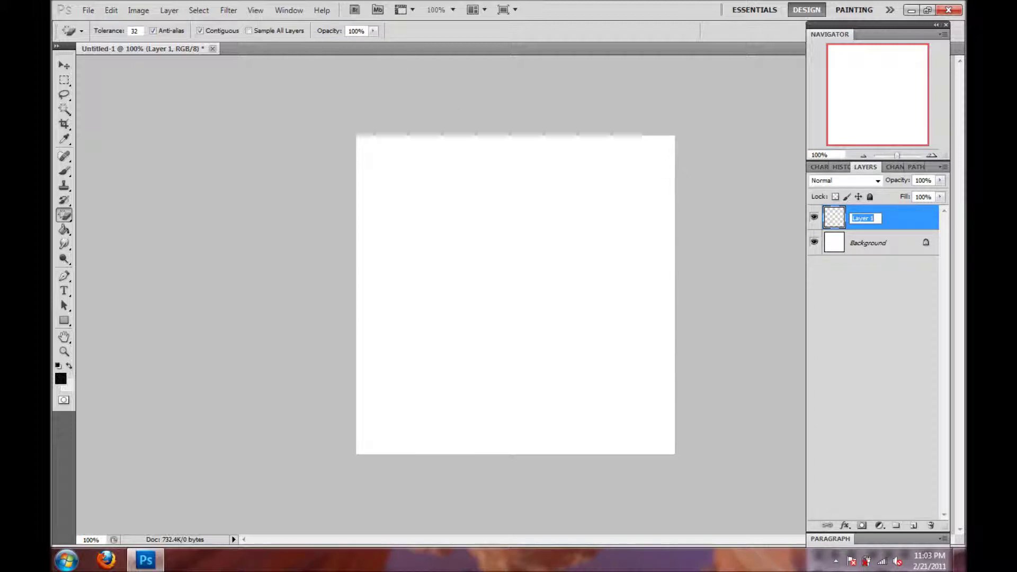
type("Brush")
key("Return")
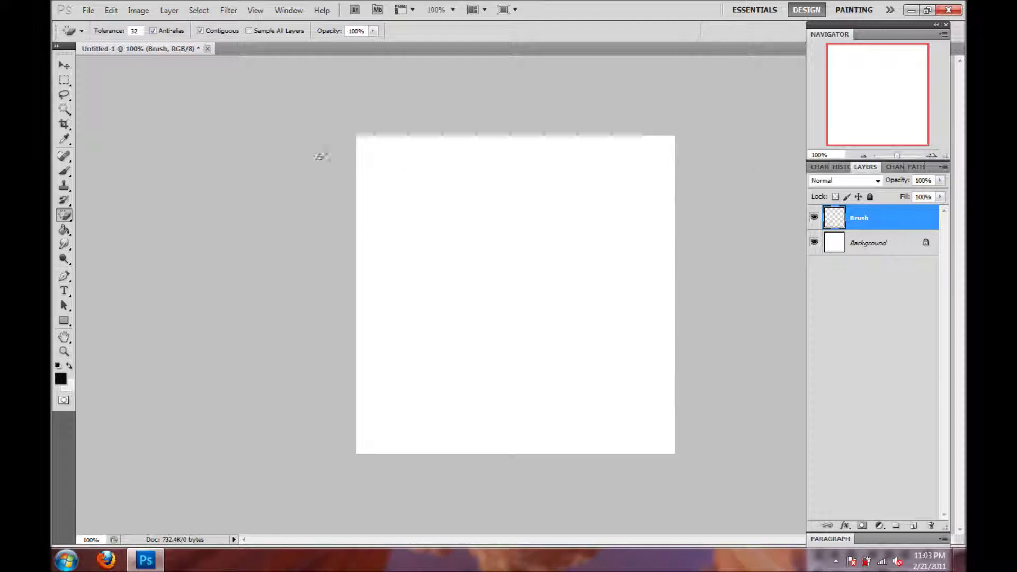
Choose the 262 px splatter brush preset and stamp it once near the middle of the canvas on the Brush layer
left_click(64, 171)
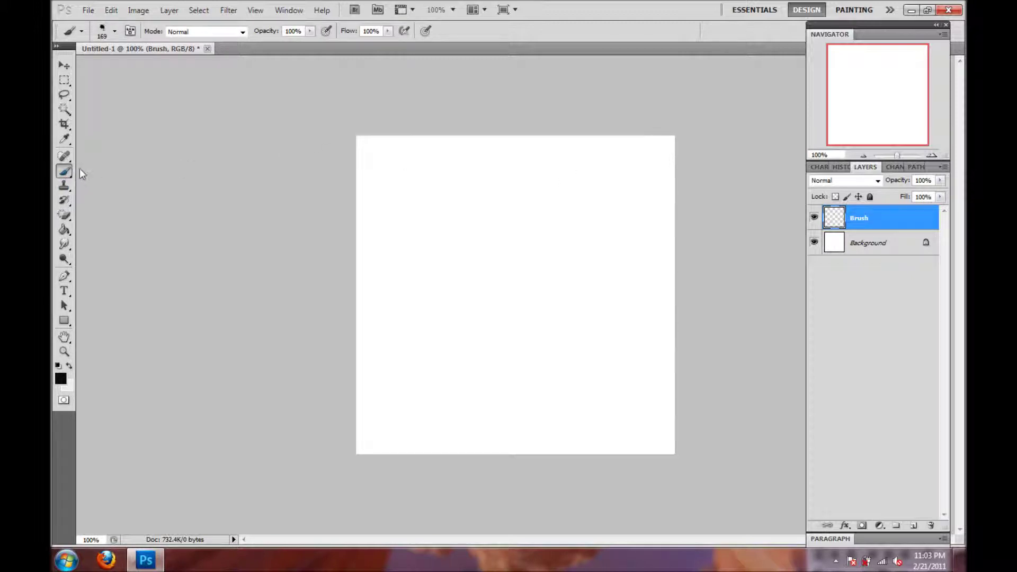
right_click(509, 255)
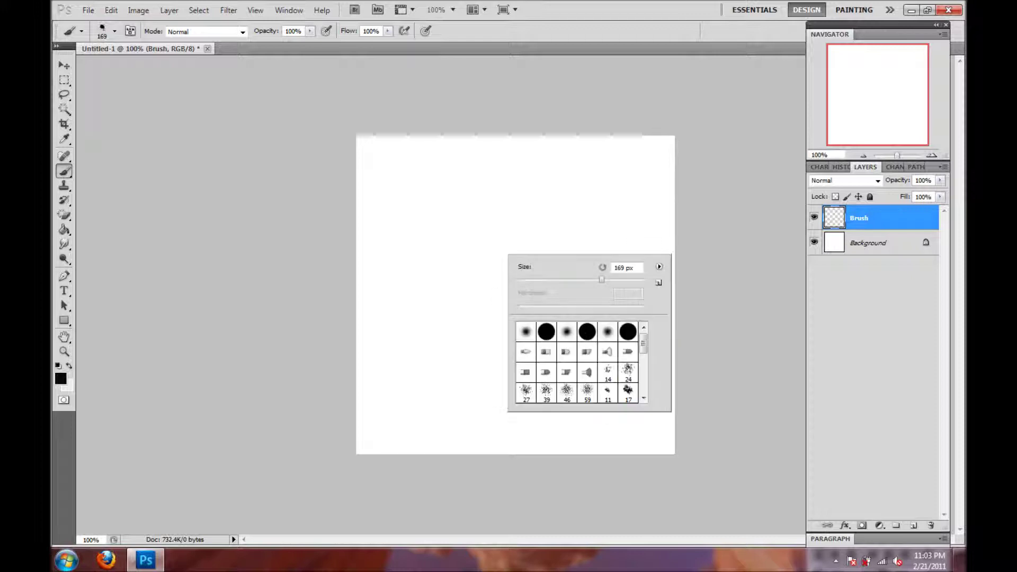
scroll(643, 405, "down", 3)
left_click(628, 393)
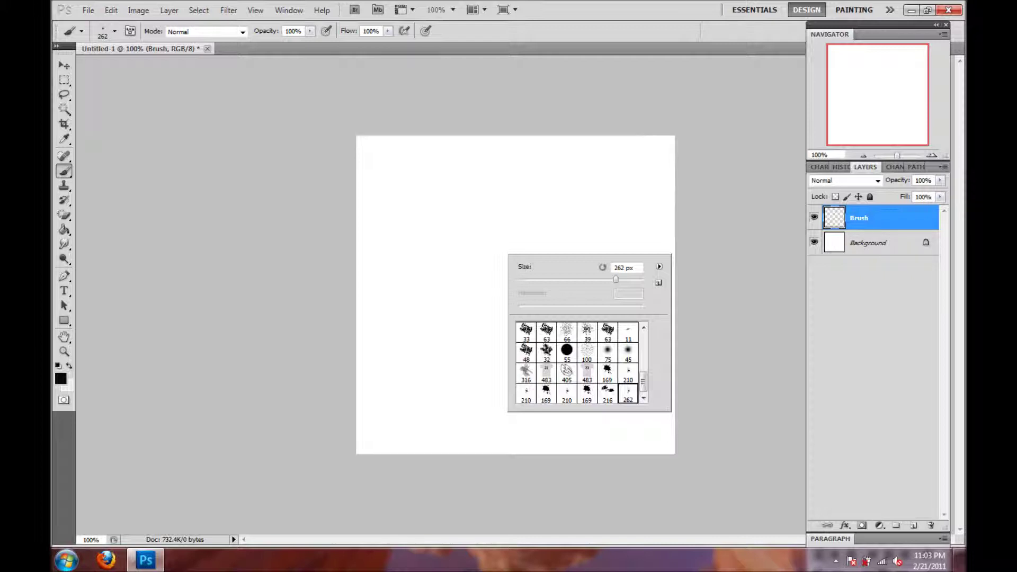
key("Return")
left_click(498, 260)
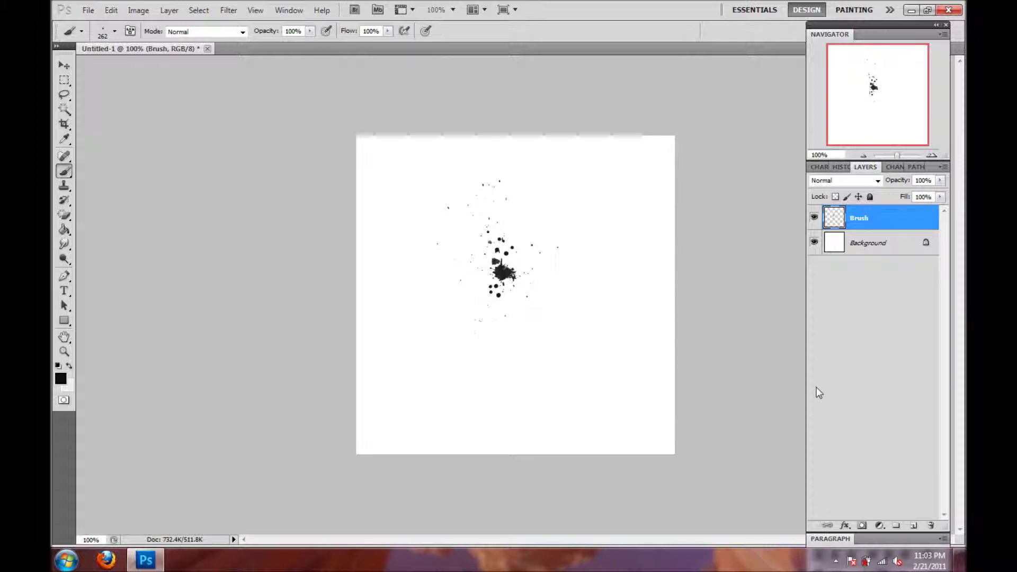
Toggle the Brush layer's visibility off and on twice to compare the canvas with and without it
left_click(815, 217)
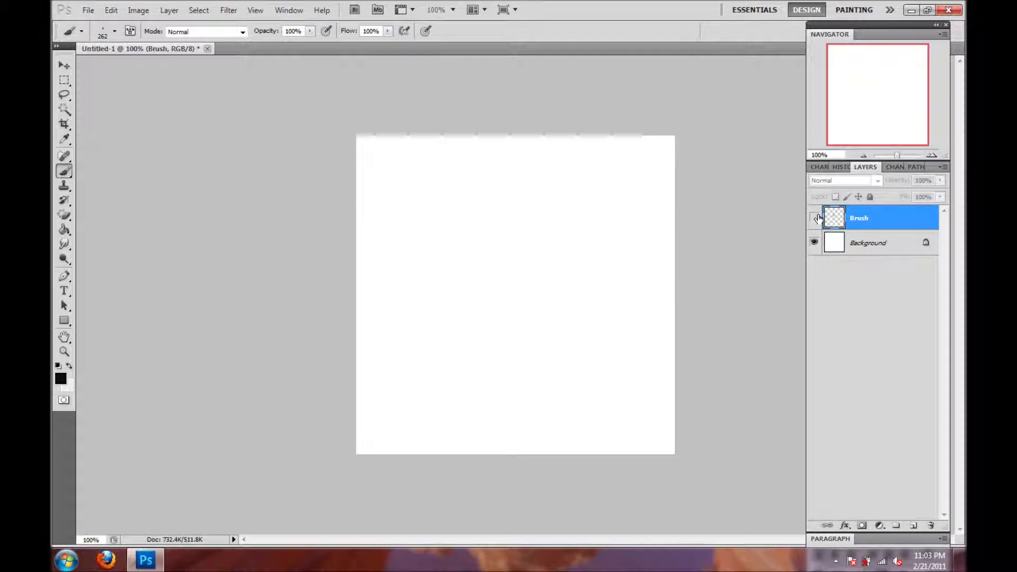
left_click(815, 217)
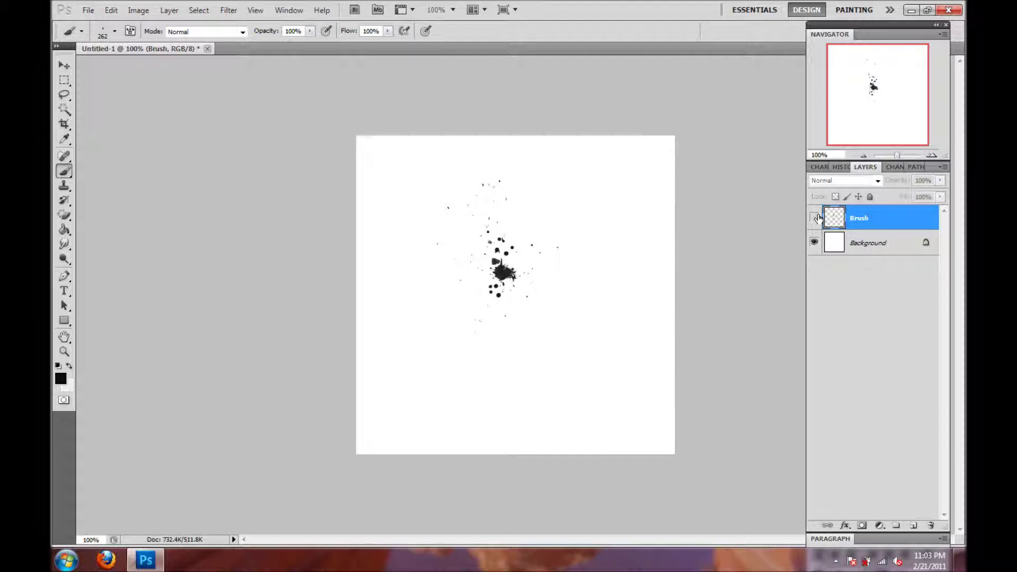
left_click(815, 217)
left_click(815, 217)
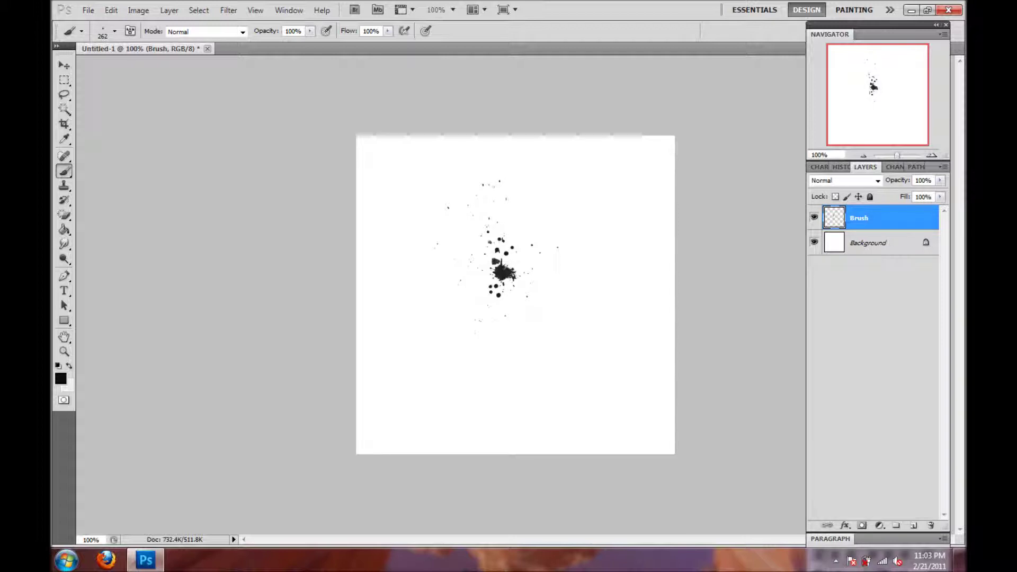
Stamp the black splatter brush repeatedly around the first mark to build a dense, irregular splatter cluster
left_click(501, 273)
left_click(516, 268)
left_click(479, 267)
left_click(455, 252)
left_click(488, 253)
left_click(488, 267)
left_click(497, 257)
left_click(503, 302)
left_click(485, 278)
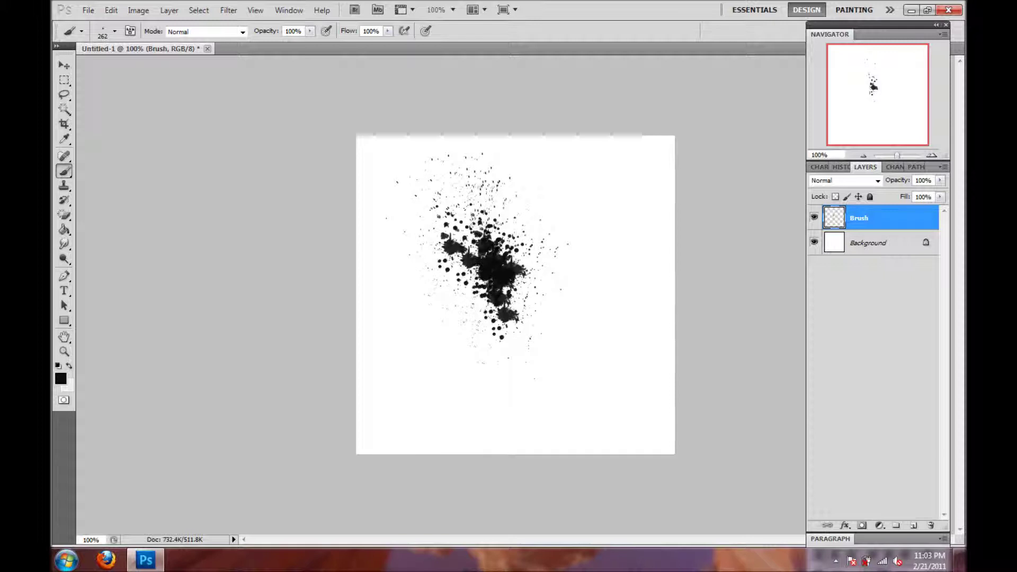
left_click(461, 246)
left_click(477, 262)
left_click(511, 297)
left_click(490, 314)
left_click(470, 264)
left_click(460, 268)
left_click(477, 283)
left_click(462, 282)
left_click(470, 297)
left_click(454, 276)
left_click(482, 299)
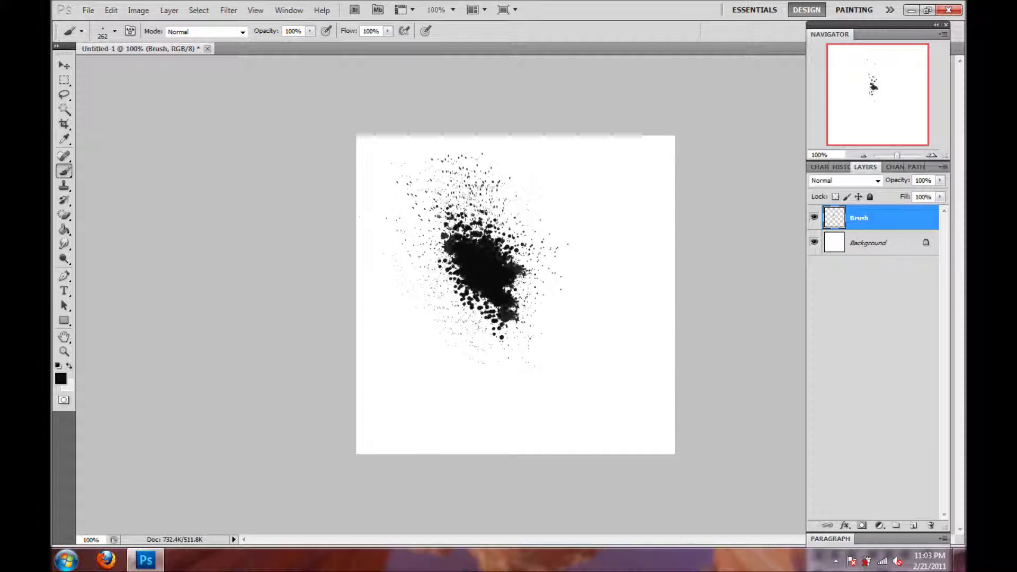
left_click(459, 286)
left_click(487, 303)
left_click(435, 248)
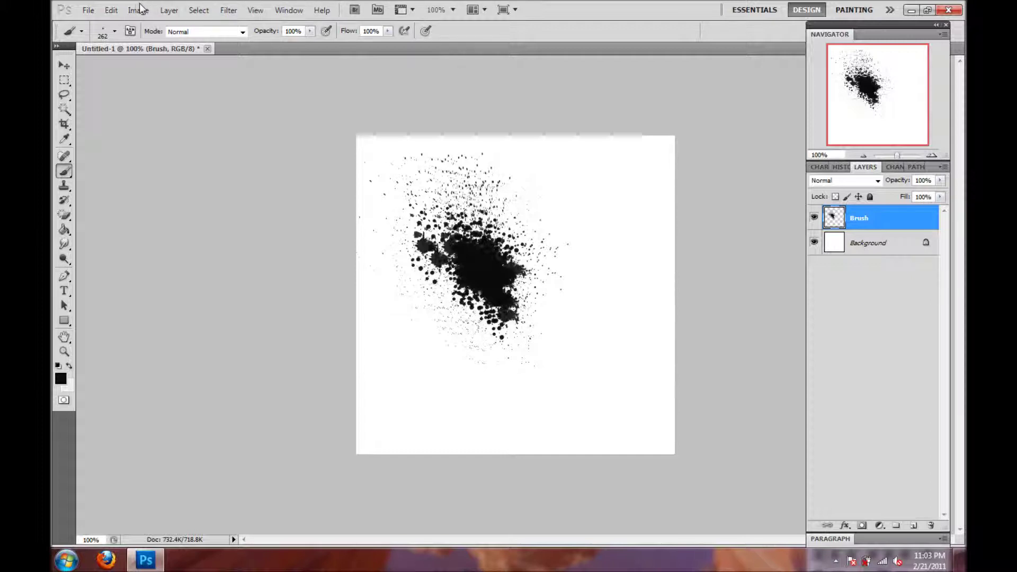
Rotate the splatter on the Brush layer to about -137°
left_click(112, 10)
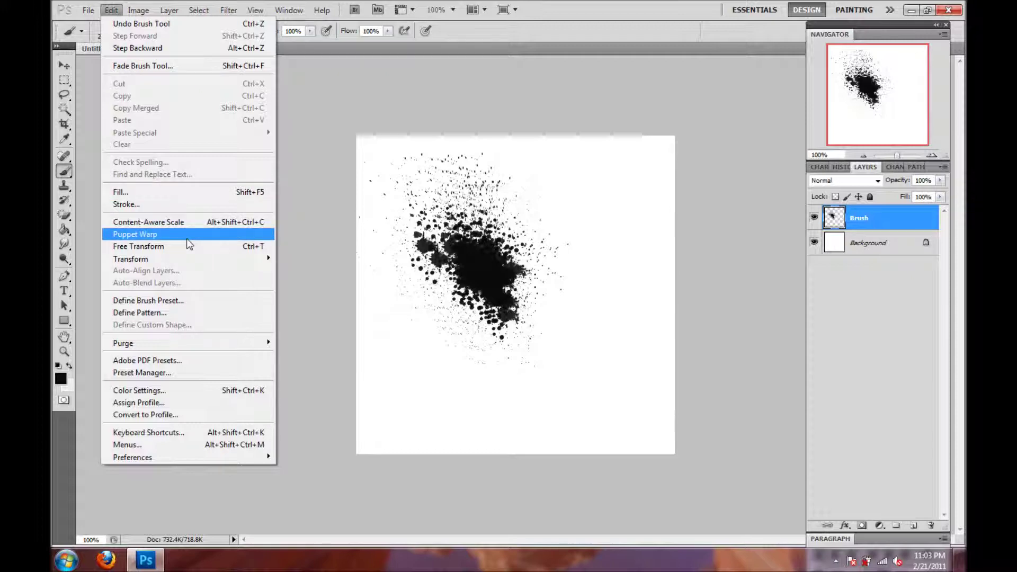
mouse_move(208, 259)
left_click(296, 287)
left_click_drag(360, 129, 477, 155)
Skew the rotated splatter's corners into a streak tapering toward the right, about -39.9° horizontal skew, and apply the transformation
left_click(112, 10)
mouse_move(159, 259)
left_click(307, 300)
left_click_drag(466, 110, 742, 368)
left_click_drag(631, 491, 549, 187)
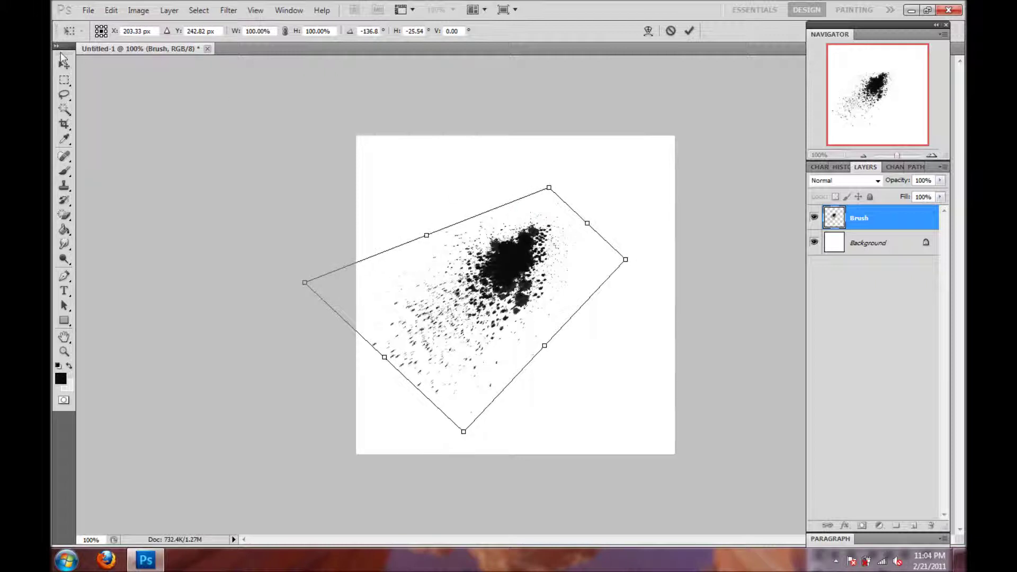
mouse_move(550, 190)
left_mouse_down()
mouse_move(586, 200)
mouse_move(661, 270)
mouse_move(640, 243)
mouse_move(614, 238)
left_mouse_up()
left_click(68, 68)
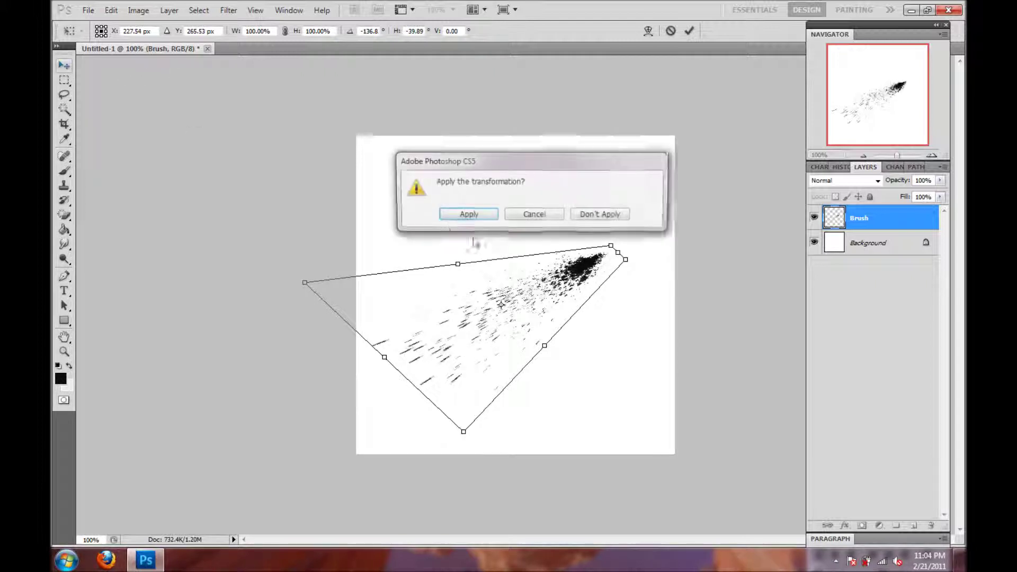
left_click(468, 214)
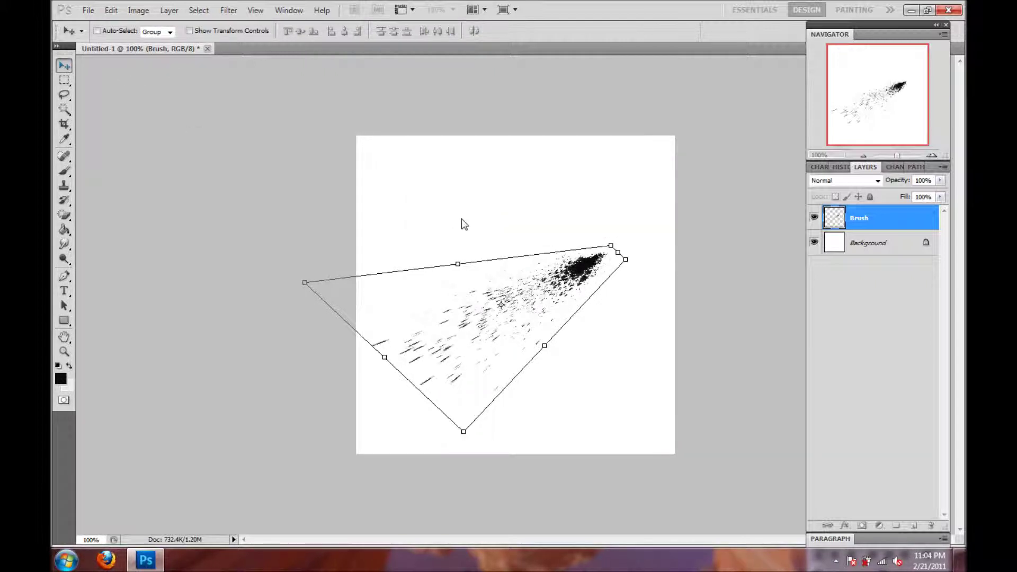
Move the tapered streak up and to the right, and stamp a new splatter below it on a new layer
mouse_move(561, 341)
left_mouse_down()
mouse_move(594, 264)
mouse_move(595, 281)
left_mouse_up()
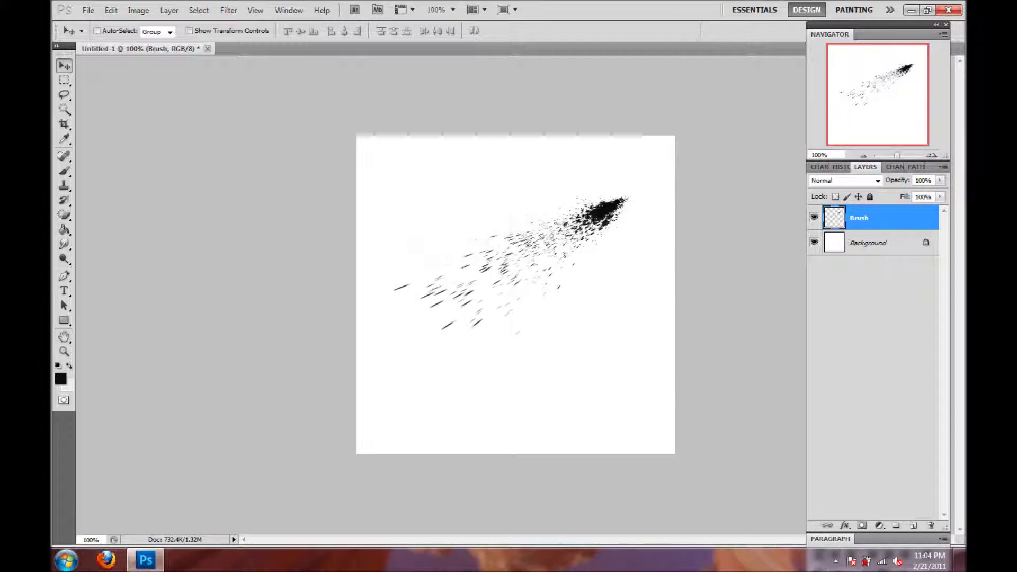
left_click(913, 526)
left_click(64, 172)
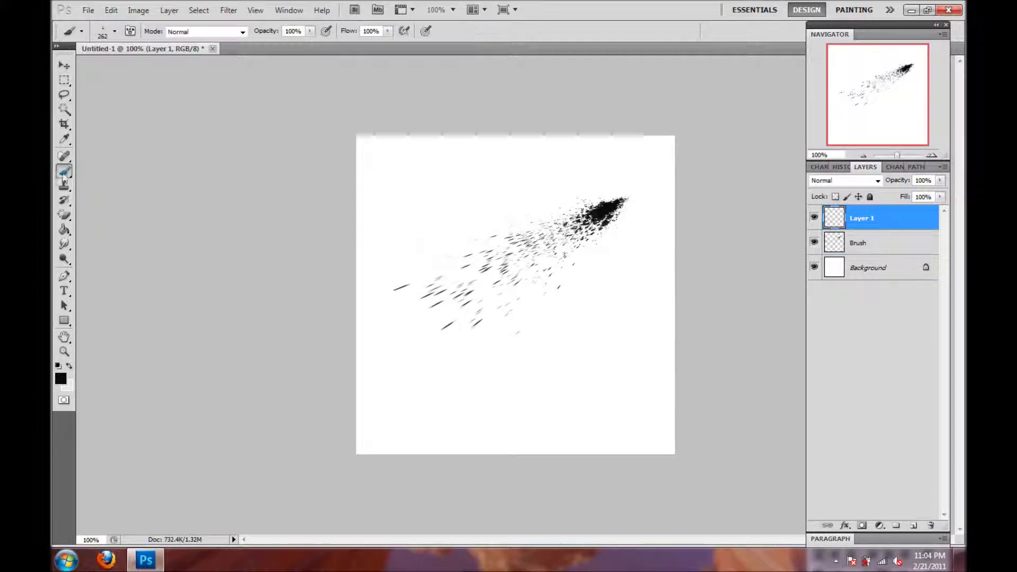
left_click(552, 392)
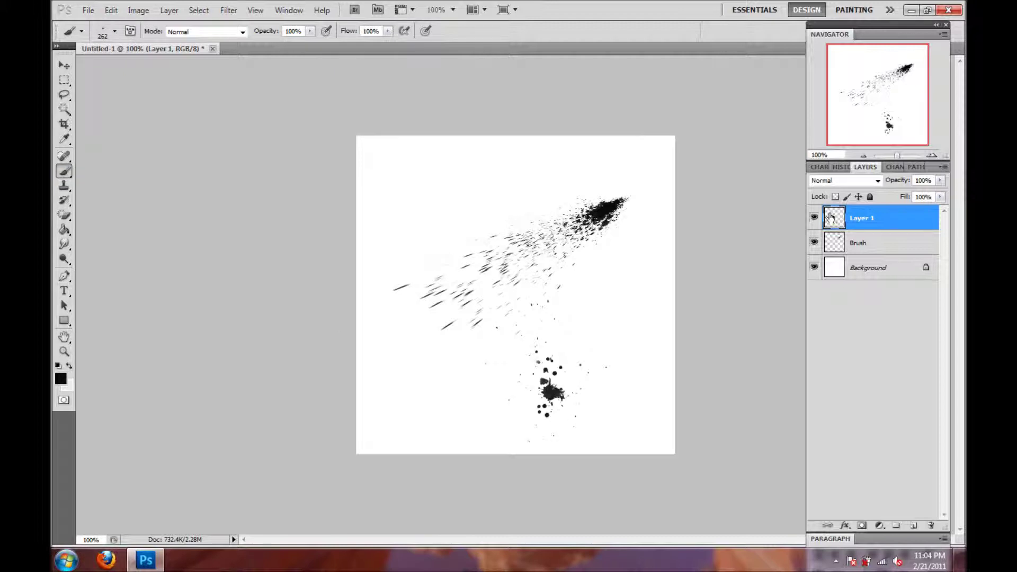
Hide the Brush layer and move the Layer 1 splatter up to about the middle of the canvas
left_click(814, 218)
left_click(814, 242)
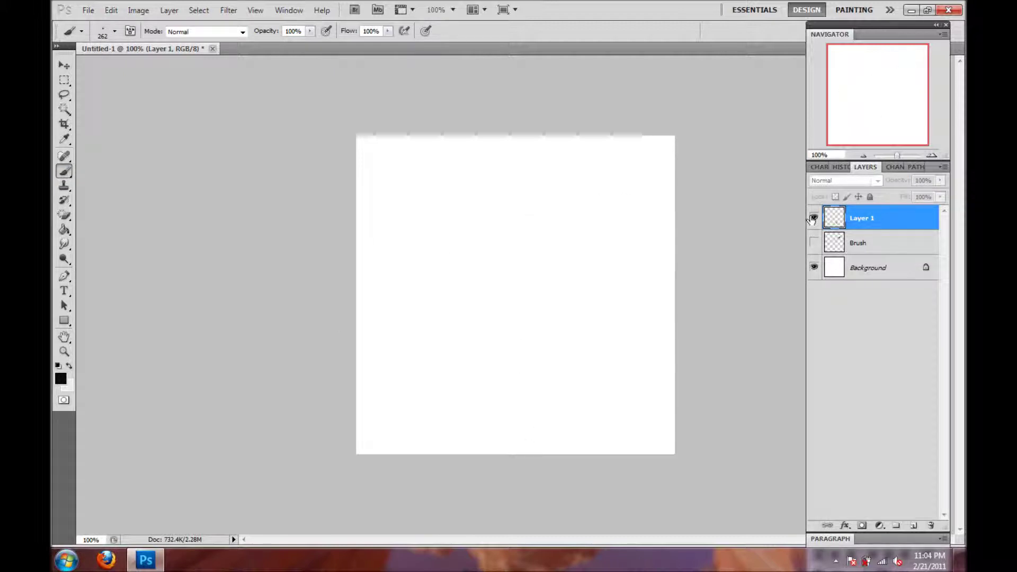
left_click(814, 217)
left_click(64, 65)
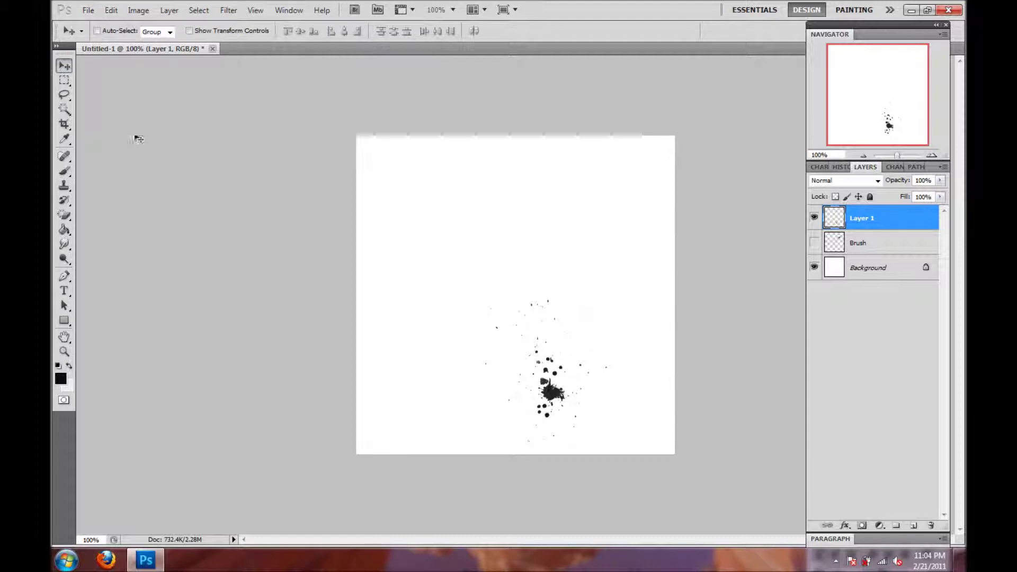
left_click_drag(503, 367, 469, 288)
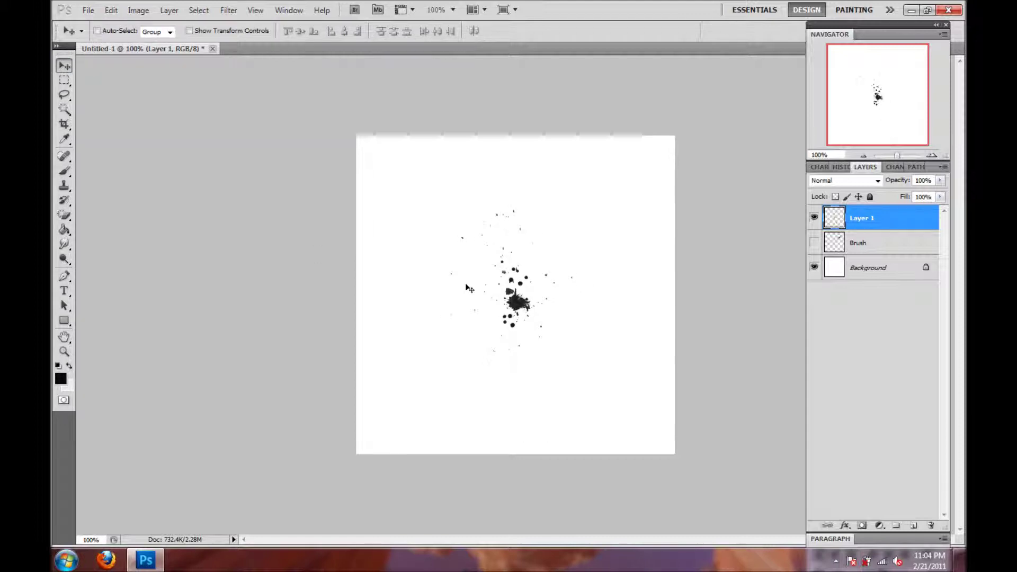
Toggle the visibility of Layer 1 and Brush to compare both splatters, ending with only Brush shown above the background and selected
left_click(814, 218)
left_click(814, 243)
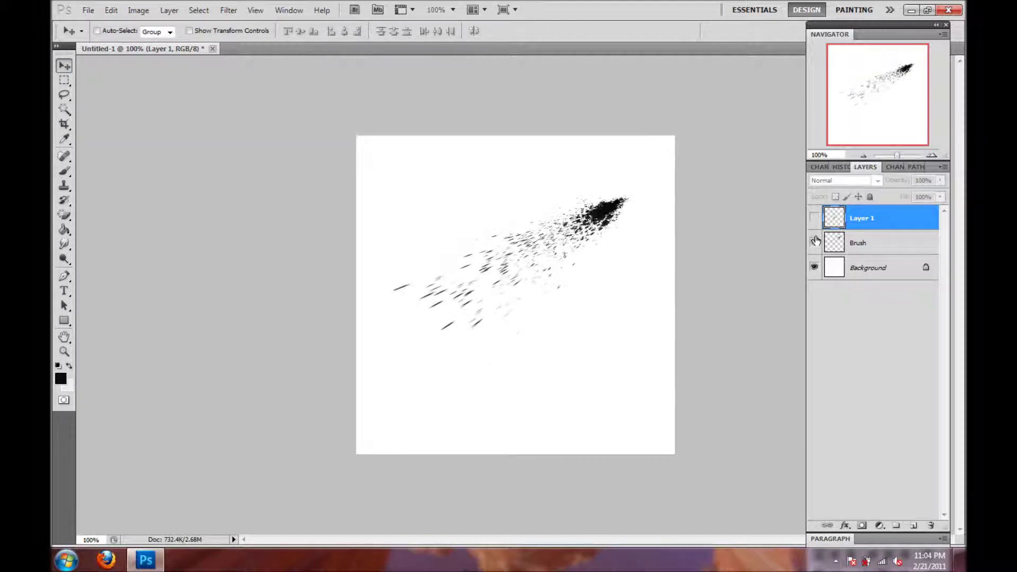
left_click(814, 243)
left_click(814, 218)
left_click(814, 218)
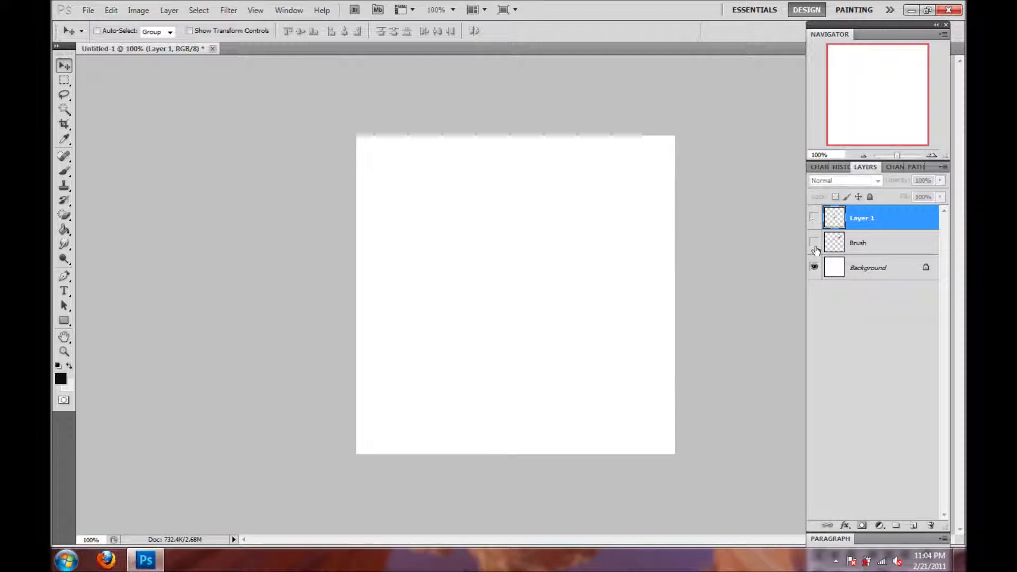
left_click(814, 243)
left_click(814, 243)
left_click(814, 243)
left_click(836, 249)
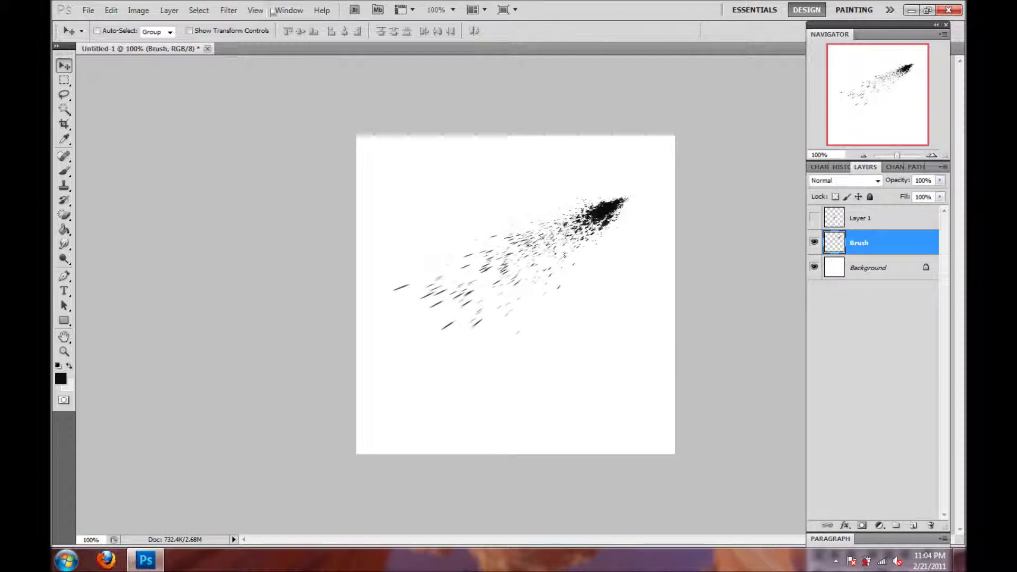
Run the Pinch distortion filter on the Brush layer's streak
left_click(228, 10)
mouse_move(240, 150)
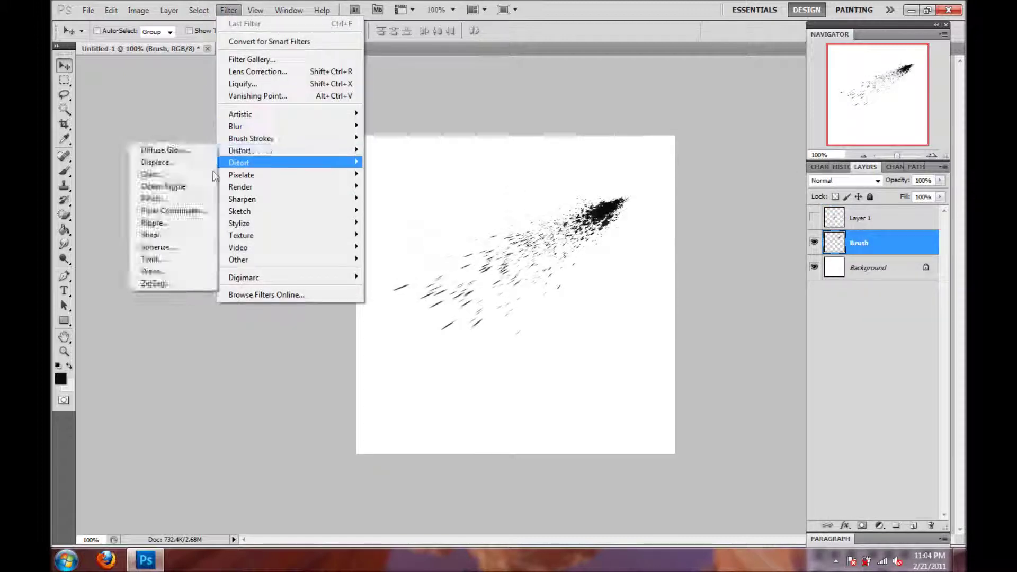
left_click(169, 199)
left_click(606, 134)
Apply a strong Gaussian Blur to the Brush layer and toggle its visibility to check the effect
left_click(228, 10)
mouse_move(235, 126)
left_click(180, 174)
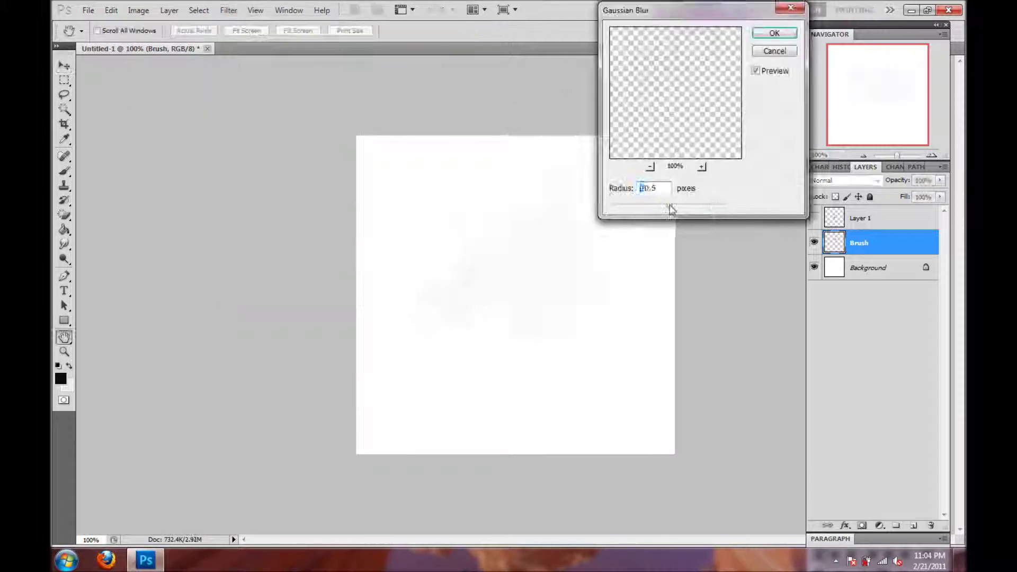
left_click(775, 33)
left_click(814, 242)
left_click(814, 242)
Delete the Brush layer and stamp a fresh black splatter near the canvas centre on Layer 1
right_click(826, 245)
left_click(852, 286)
key("b")
left_click(500, 297)
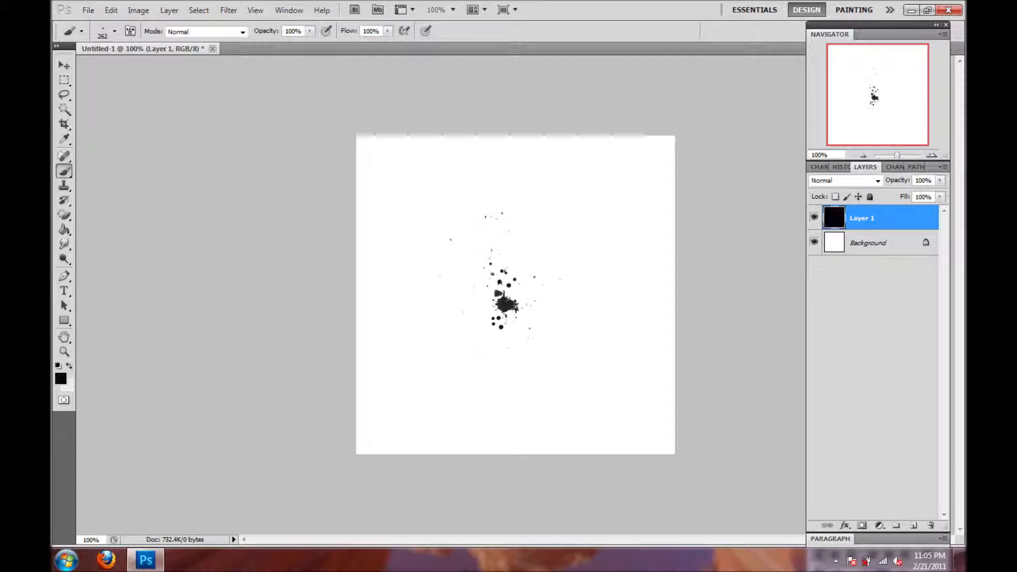
Add a new layer and enable the brush's Shape Dynamics with 1% minimum roundness and 66% size jitter
left_click(914, 526)
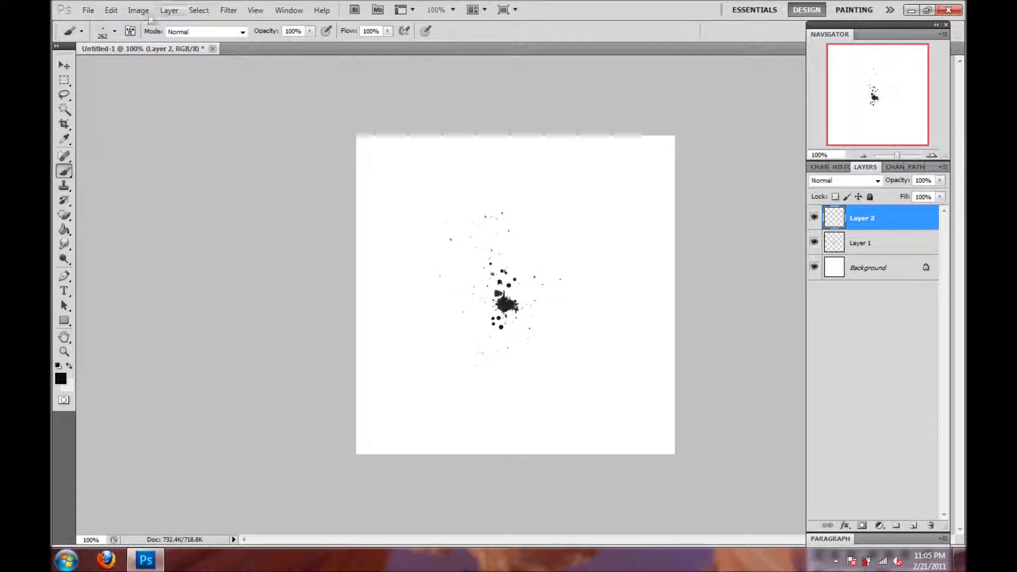
left_click(288, 10)
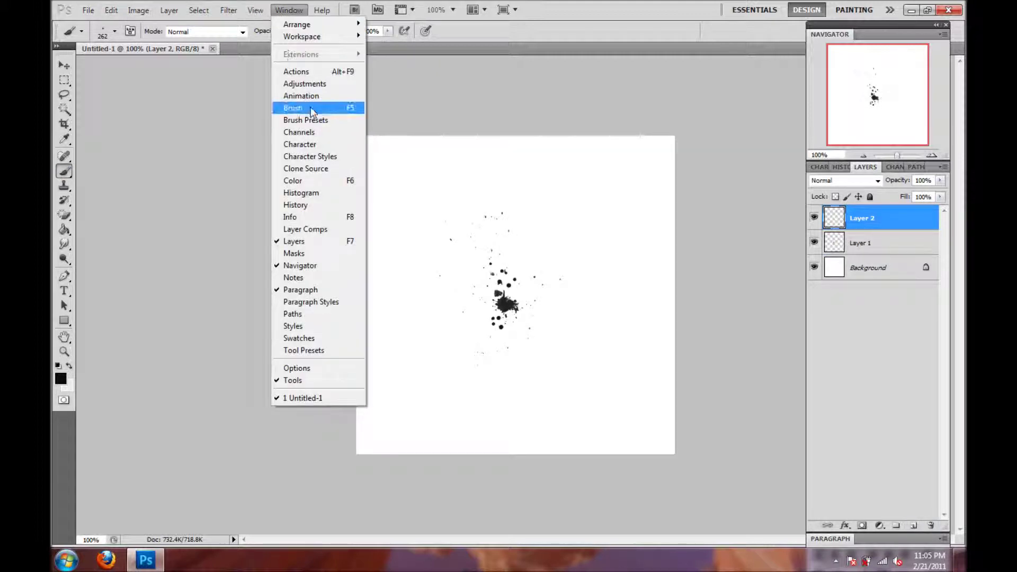
left_click(293, 107)
left_click(180, 129)
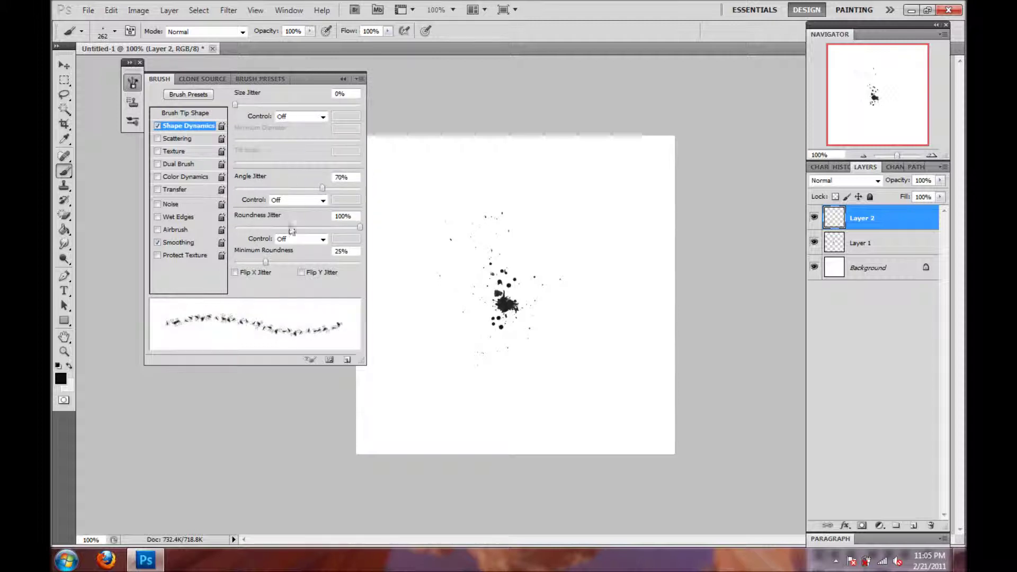
left_click_drag(266, 262, 217, 275)
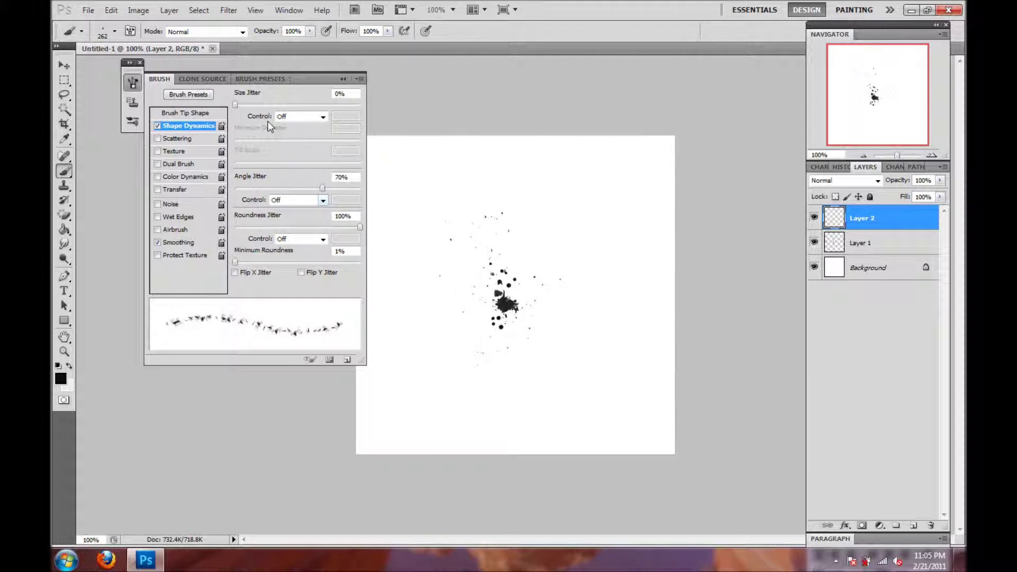
left_click_drag(238, 110, 318, 117)
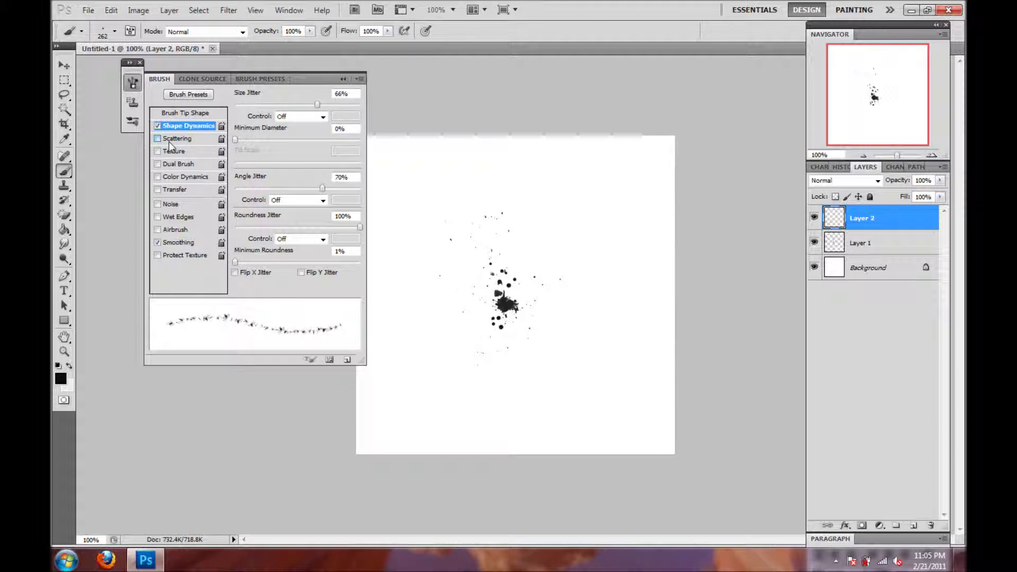
Turn the brush's Scattering on and off again, and enable Wet Edges
left_click(169, 140)
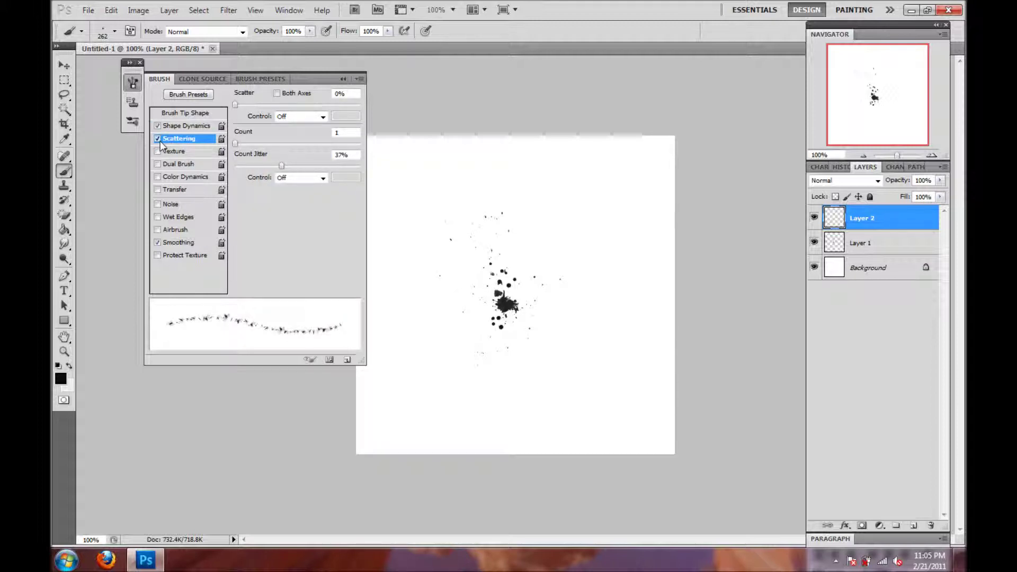
left_click(159, 140)
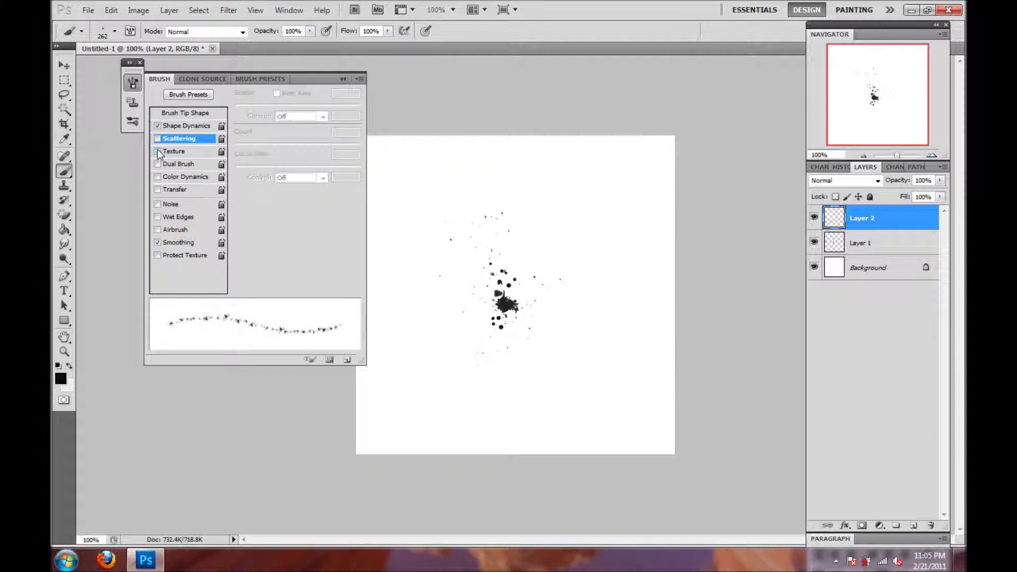
left_click(157, 217)
Paint three splatter strokes around the central mark on Layer 2 and close the brush settings
left_click_drag(527, 208, 588, 281)
left_click_drag(580, 404, 413, 354)
mouse_move(408, 278)
left_mouse_down()
mouse_move(548, 244)
mouse_move(564, 344)
left_mouse_up()
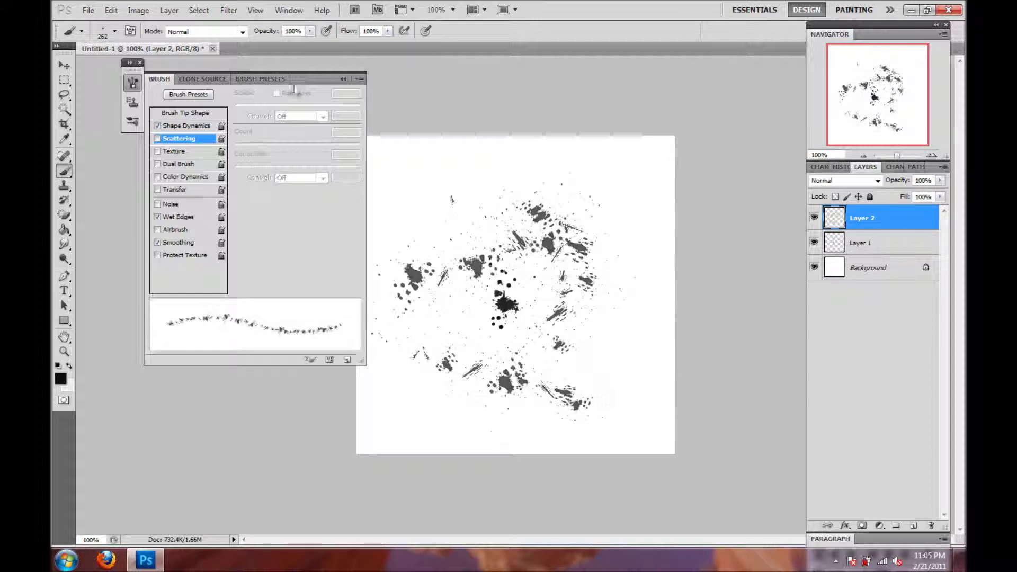
left_click(130, 31)
Toggle Layer 1 and Layer 2 visibility to compare them, and delete Layer 2
left_click(814, 242)
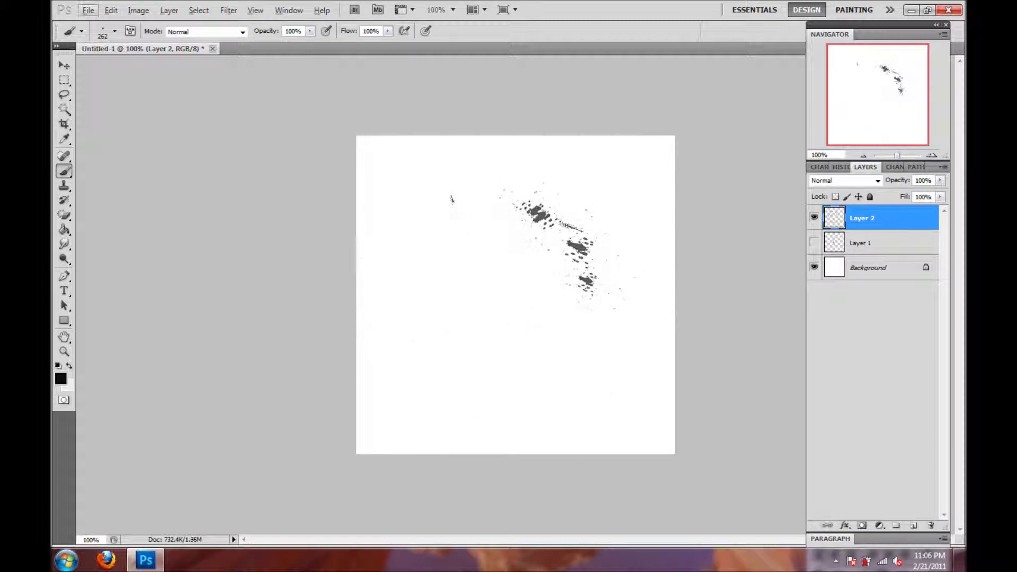
key("v")
left_click(815, 218)
left_click(814, 217)
left_click(814, 242)
right_click(858, 218)
left_click(874, 286)
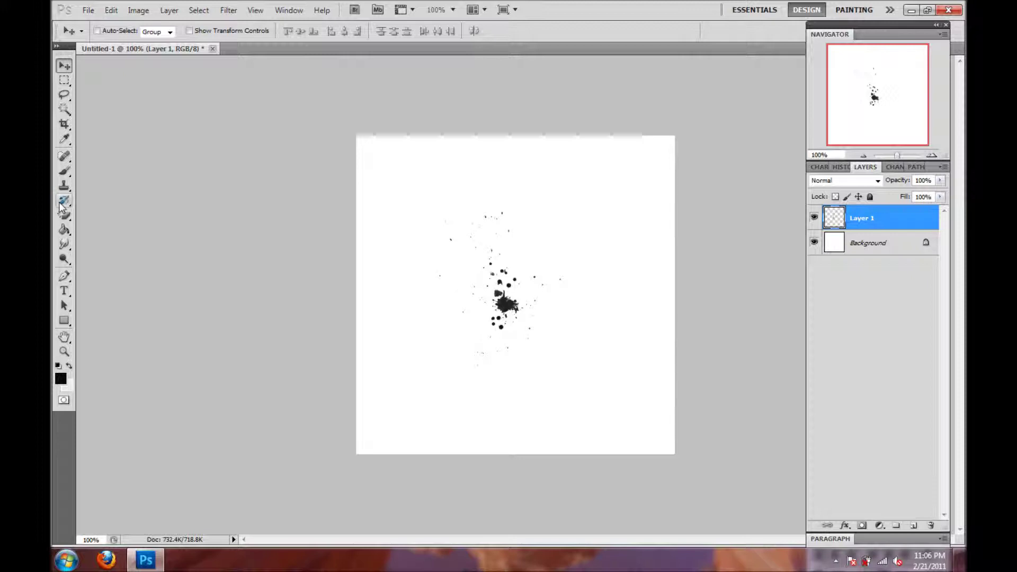
Set up the Smudge tool with the 262 px splatter brush tip and review its brush settings
left_click(63, 245)
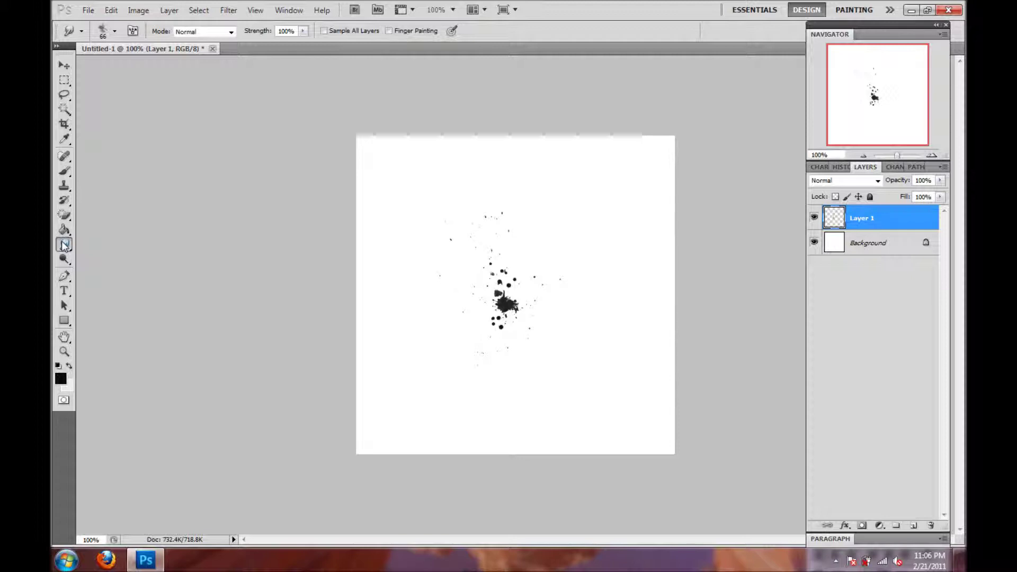
right_click(546, 238)
double_click(688, 387)
left_click(289, 10)
left_click(289, 106)
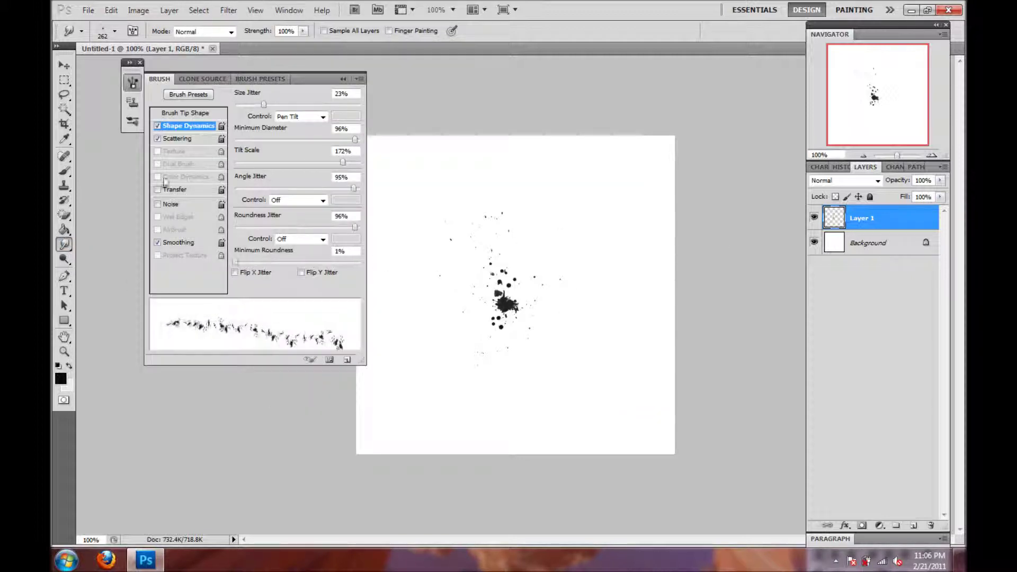
key("F5")
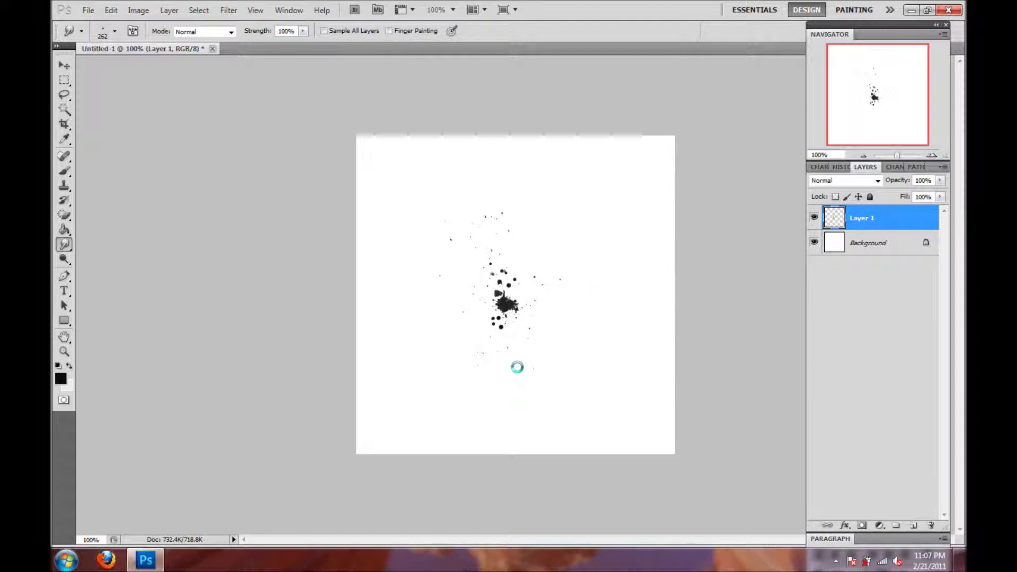
Turn off Shape Dynamics, Scattering and Smoothing for the Smudge tool's splatter brush
left_click(288, 10)
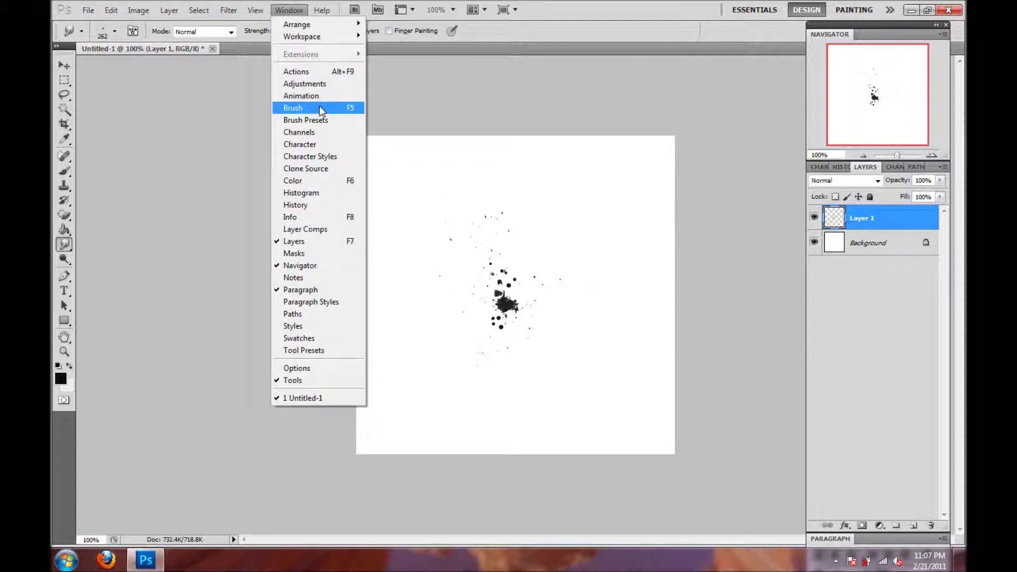
left_click(316, 106)
left_click(157, 138)
left_click(158, 242)
Smudge the central splatter at 100% strength with several strokes into angular streaks, and close the brush settings
left_click_drag(476, 249, 524, 323)
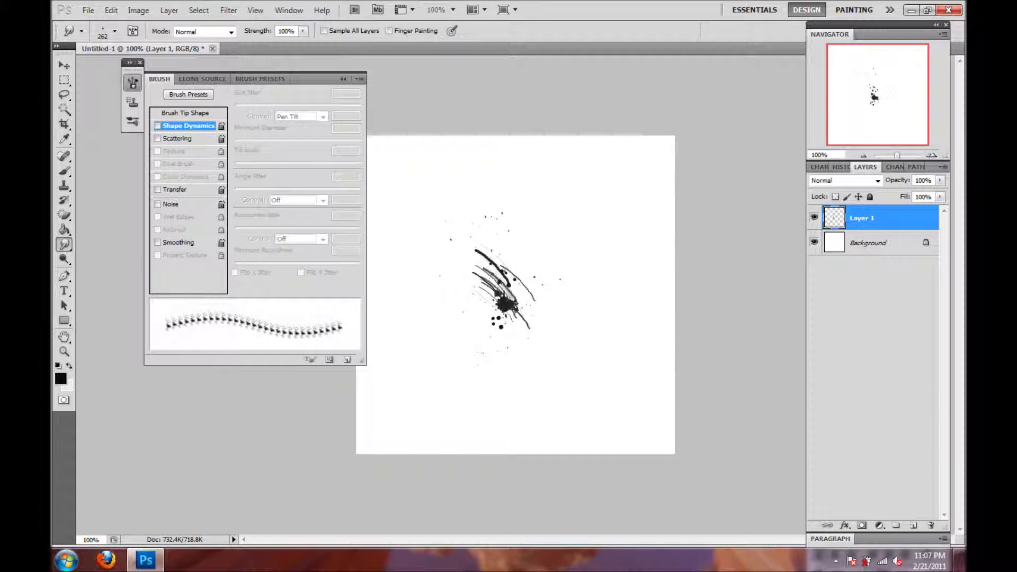
left_click_drag(493, 265, 571, 279)
left_click_drag(477, 212, 498, 334)
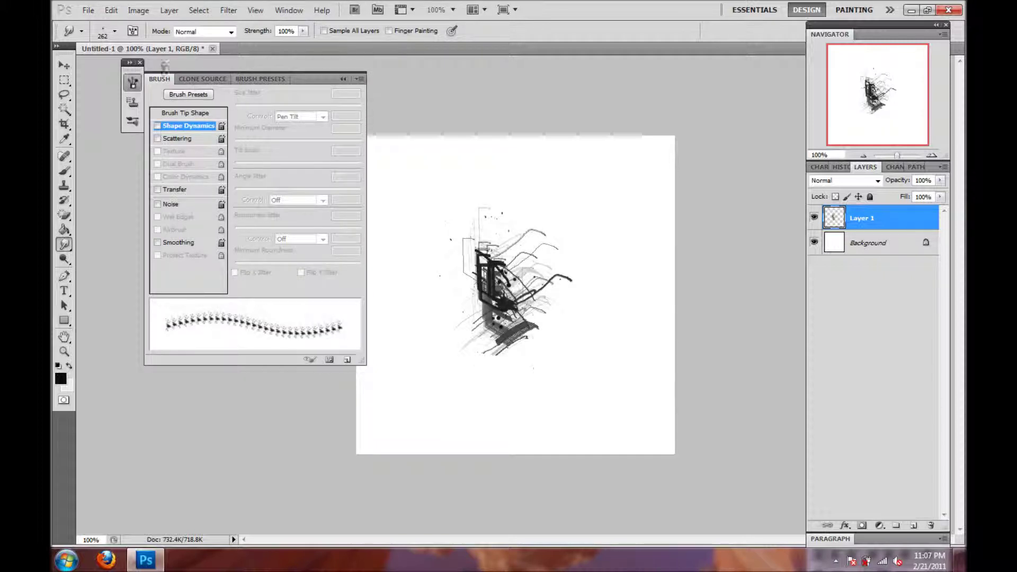
left_click(140, 62)
Smudge the splatter's dark core down to the left at reduced strength, and set the Smudge strength to 10%
left_click(302, 31)
left_click_drag(310, 45, 291, 45)
mouse_move(533, 262)
left_mouse_down()
mouse_move(493, 325)
mouse_move(466, 334)
left_mouse_up()
left_click(302, 31)
left_click_drag(290, 45, 265, 46)
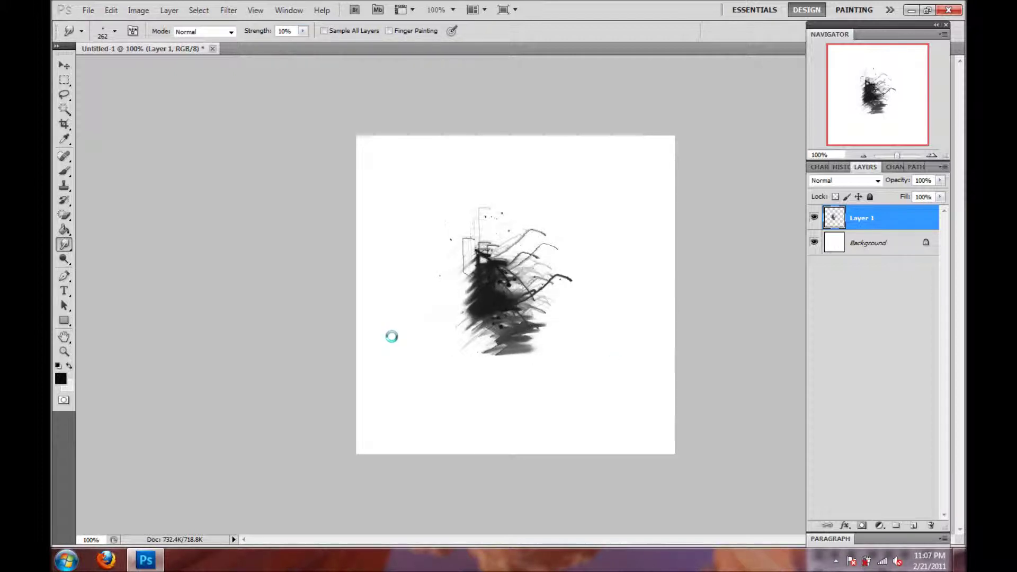
Apply the Pinch distortion filter to the smudged splatter on Layer 1
left_click(228, 10)
mouse_move(279, 150)
left_click(159, 199)
left_click(609, 135)
Rotate the smudged splatter clockwise so its upper tip leans to the right, and apply the transformation
left_click(111, 10)
mouse_move(136, 256)
left_click(299, 287)
left_click_drag(299, 288, 71, 74)
left_click(228, 10)
left_click(463, 214)
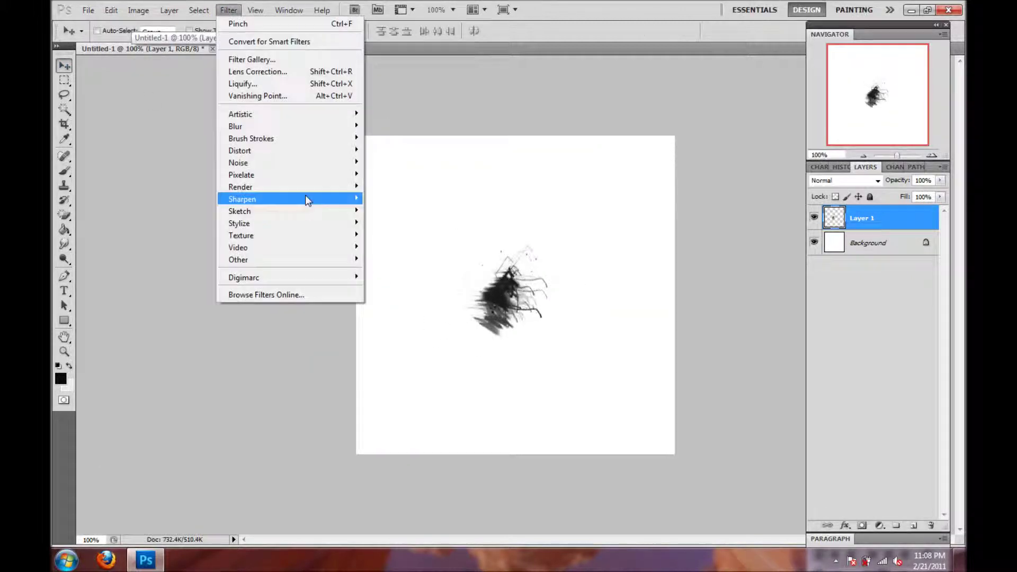
Stretch the splatter's upper-right and lower-left corners outward into a slanted streak, apply the transformation, and run the Sharpen filter
left_click(190, 256)
left_click_drag(560, 236, 660, 236)
left_click_drag(448, 354, 408, 315)
key("v")
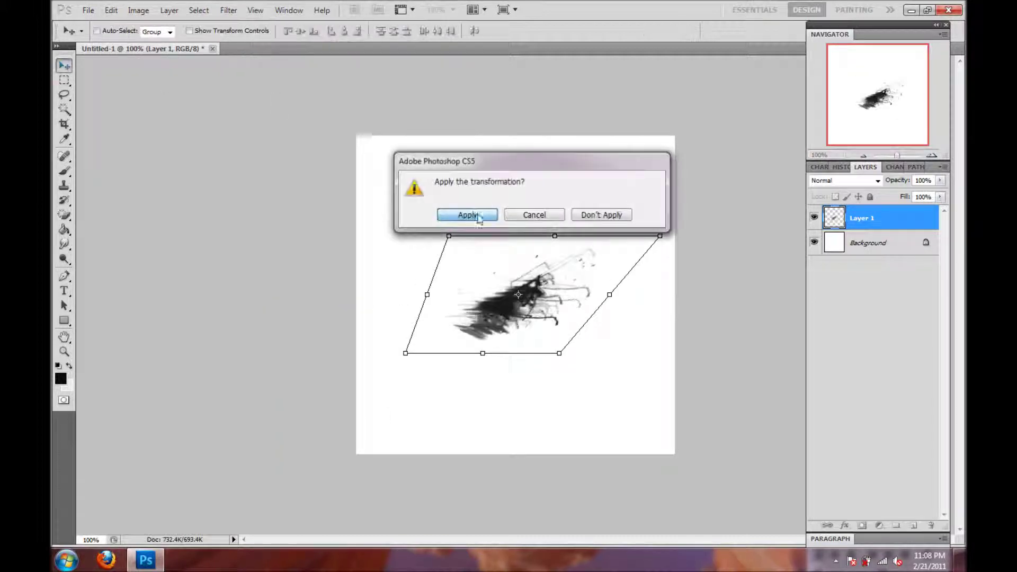
left_click(468, 218)
left_click(228, 10)
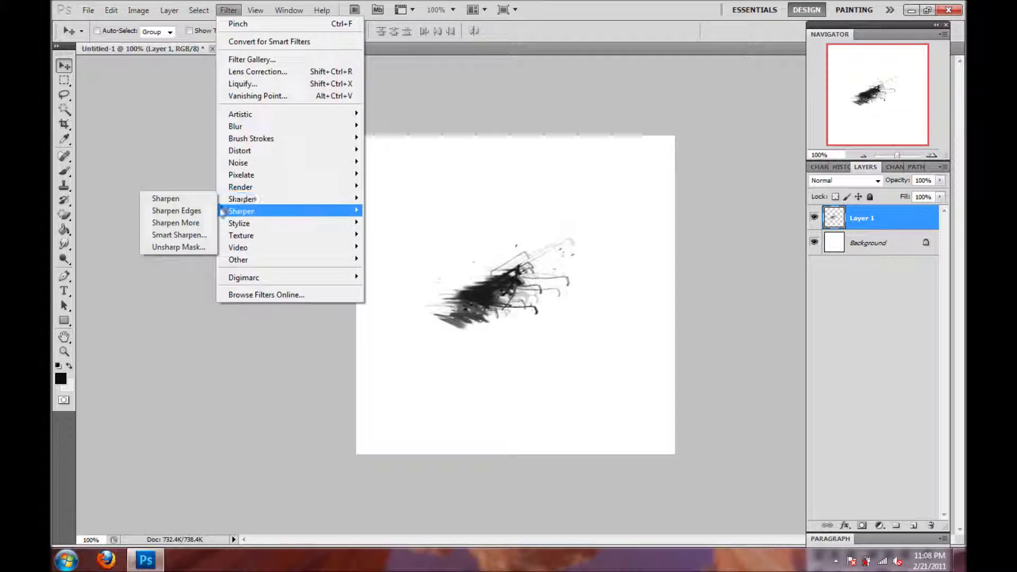
left_click(169, 195)
Duplicate Layer 1 and merge the copy down to darken the streak
right_click(892, 221)
left_click(911, 245)
key("Return")
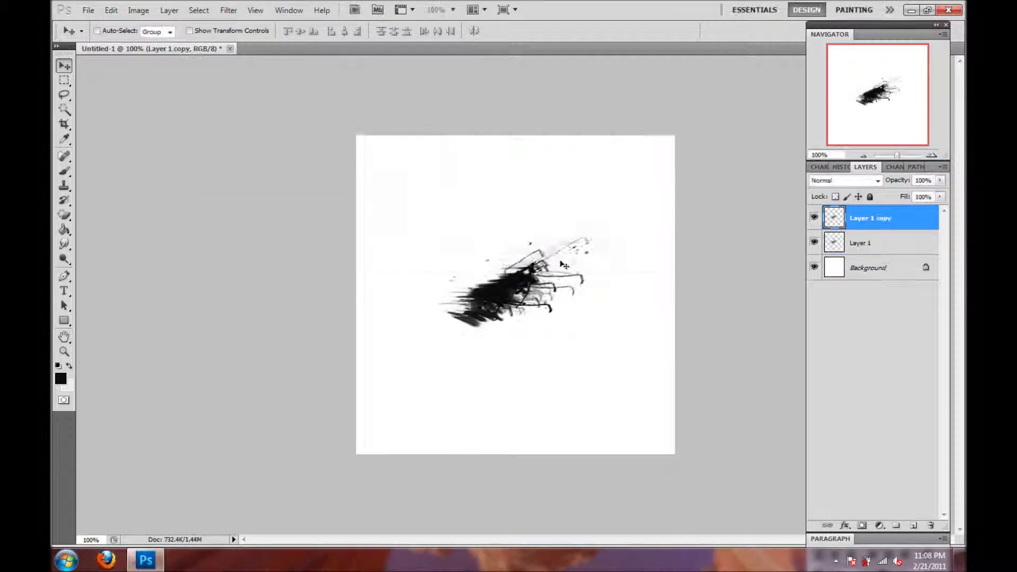
key("ctrl+e")
Duplicate the merged Layer 1 and move the copy up and to the left of the original
right_click(842, 217)
left_click(869, 272)
key("Return")
left_click_drag(518, 318, 472, 276)
Flip the copied streak horizontally to mirror the original, and centre both layers together on the canvas
left_click(111, 10)
mouse_move(182, 256)
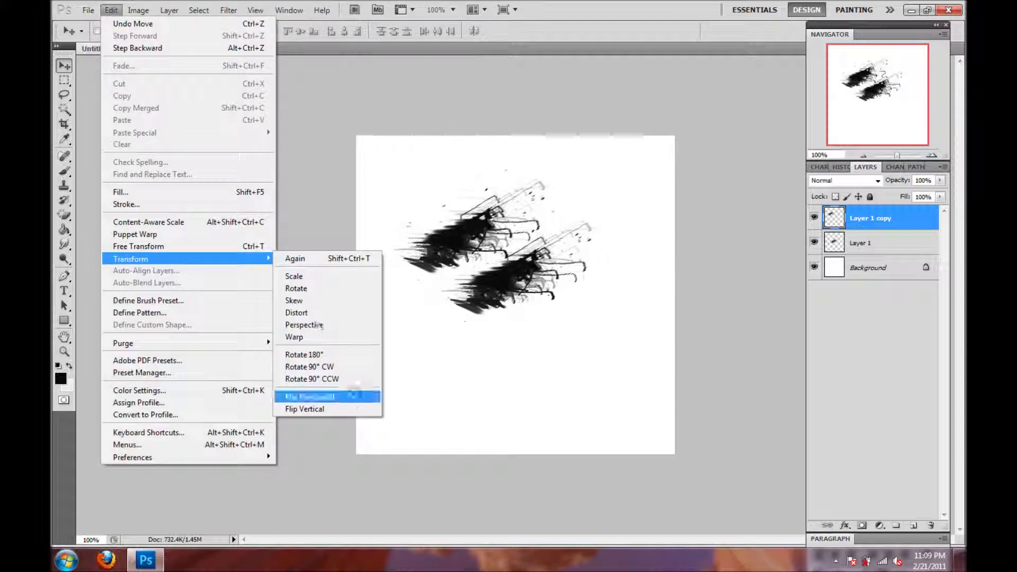
left_click(331, 392)
left_click(884, 248, "shift")
left_click_drag(396, 275, 420, 275)
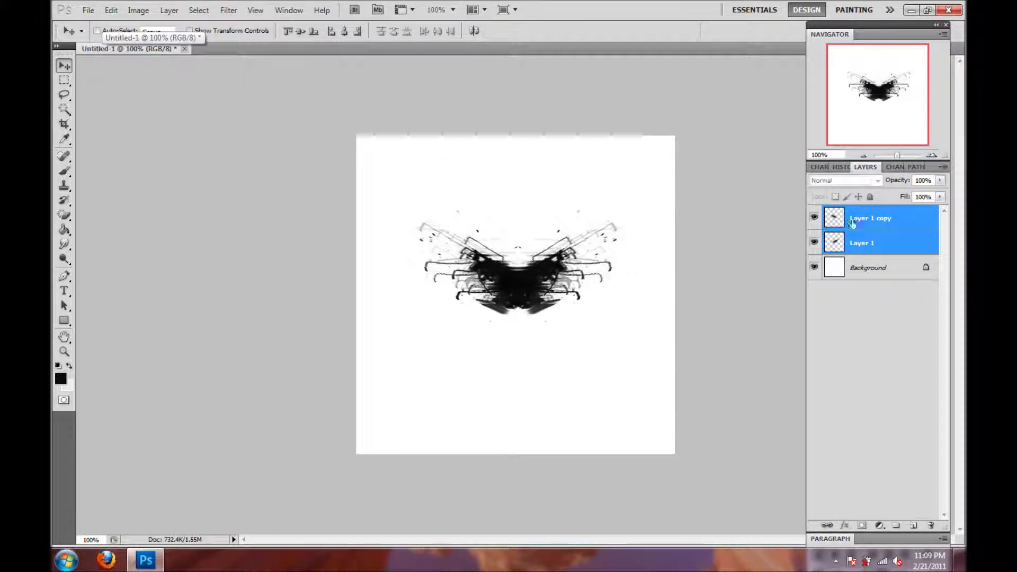
Select only Layer 1 copy, and close the Untitled-1 document without saving its changes
left_click(881, 218)
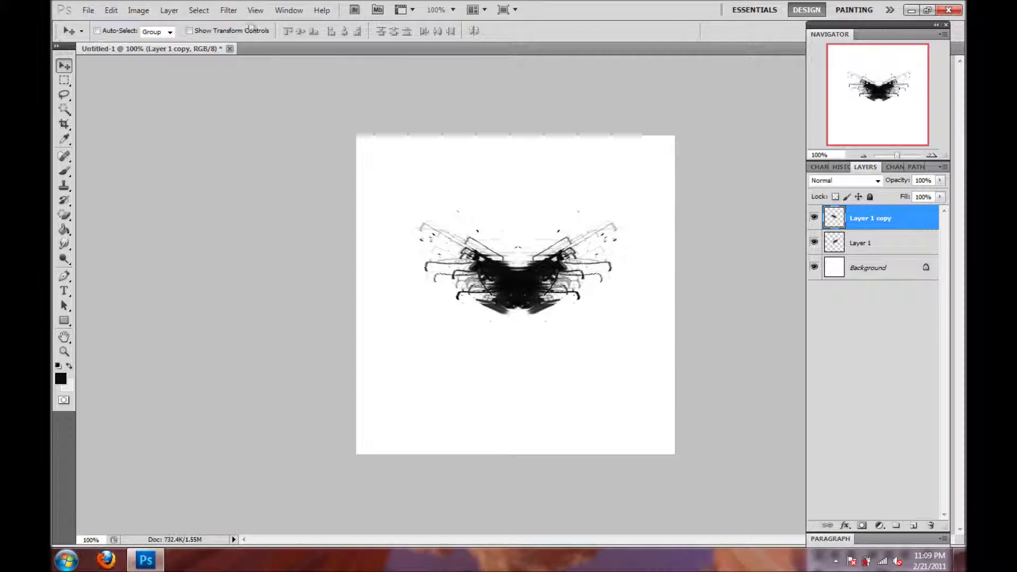
left_click(230, 48)
left_click(510, 215)
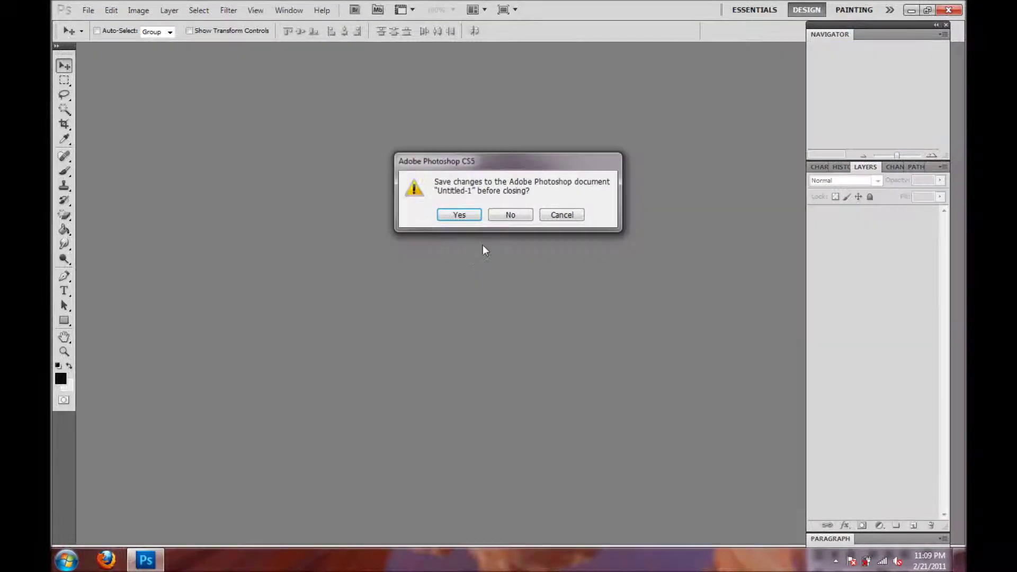
Open the CollaborationAnima PSD file from the Blitz PSD's folder
left_click(87, 10)
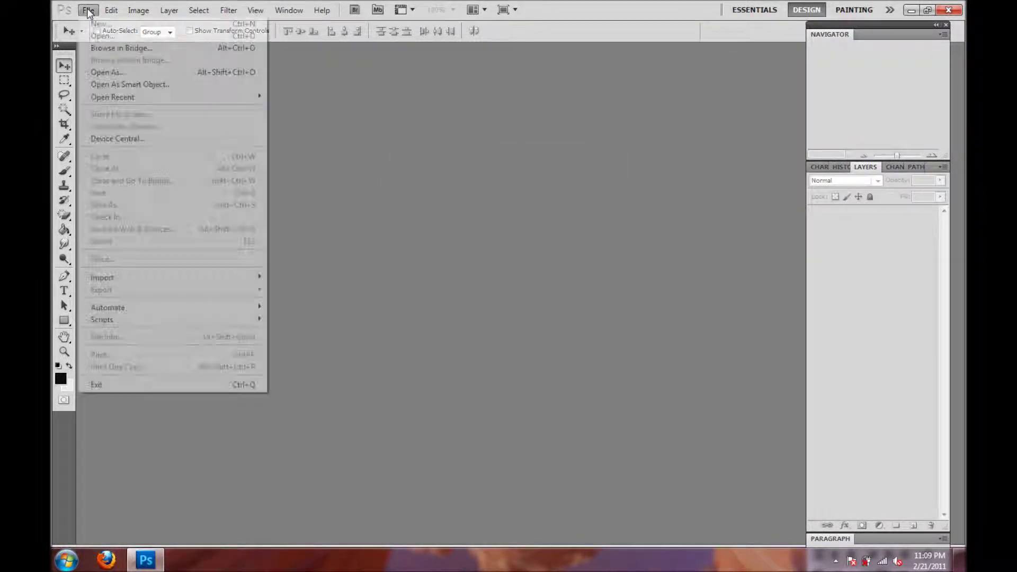
left_click(103, 36)
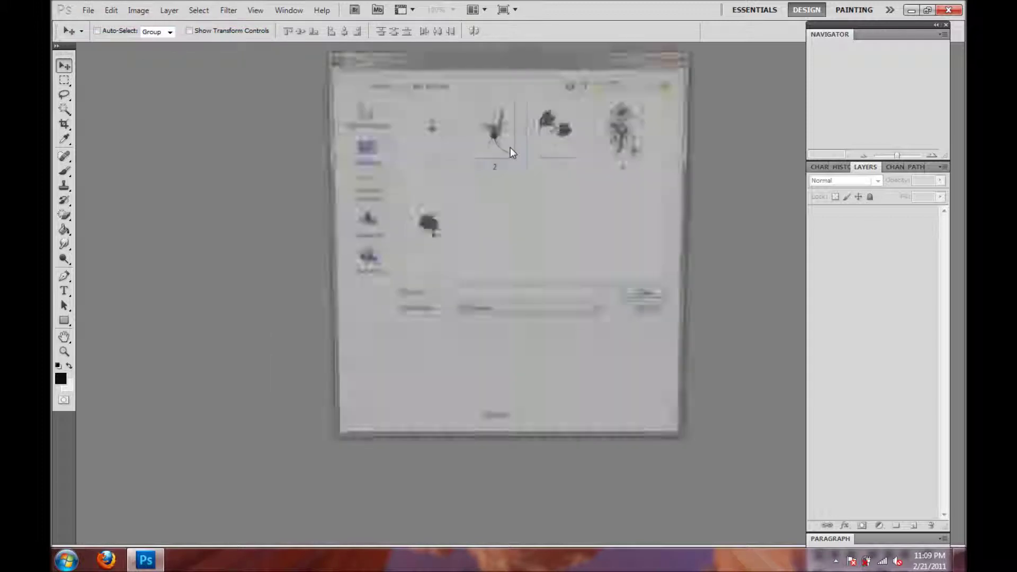
left_click(587, 82)
double_click(476, 142)
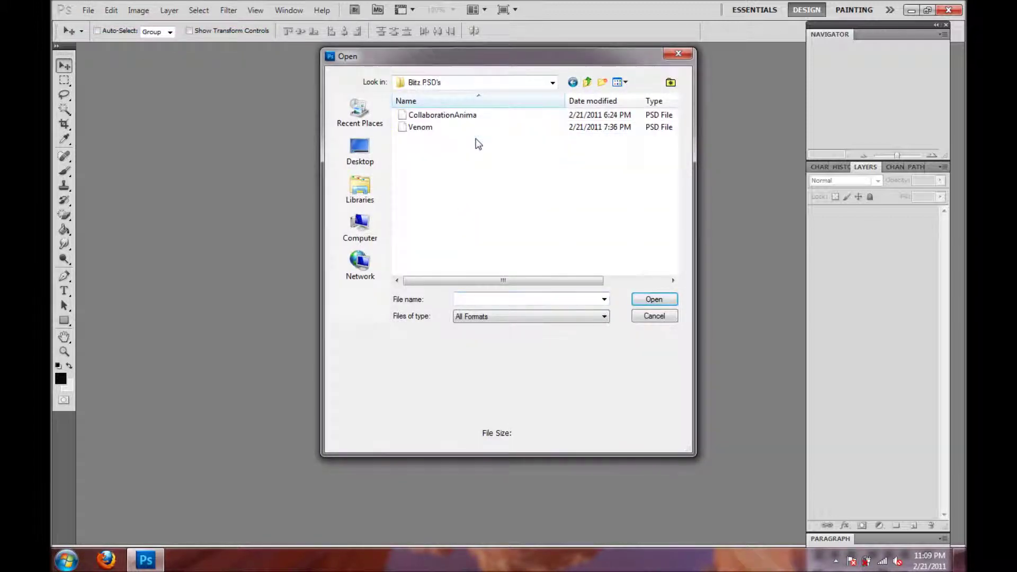
left_click(478, 116)
double_click(477, 116)
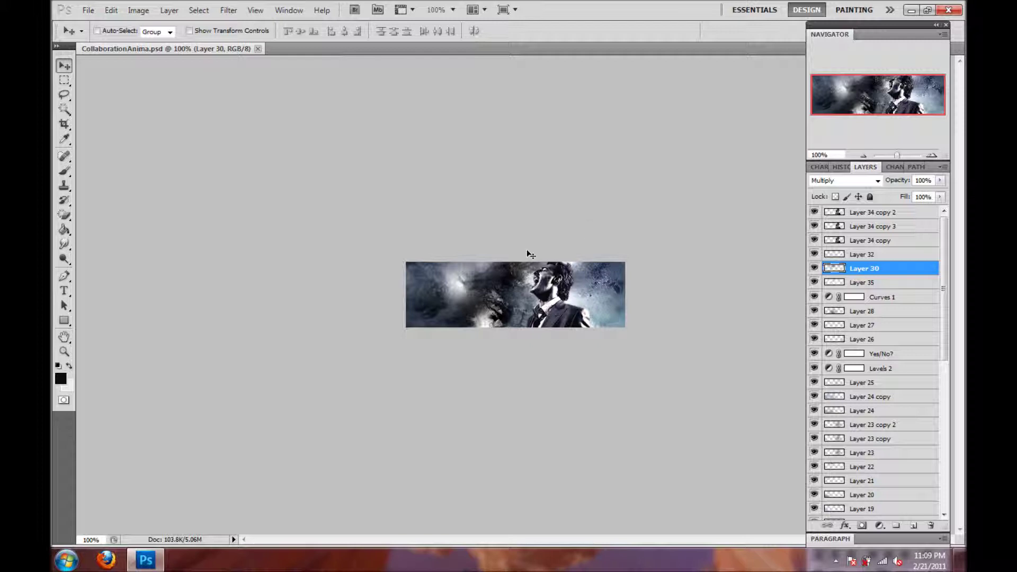
Hide all layers from Layer 34 copy 2 down to Background, and restore the document to its opening history snapshot
left_click(831, 214)
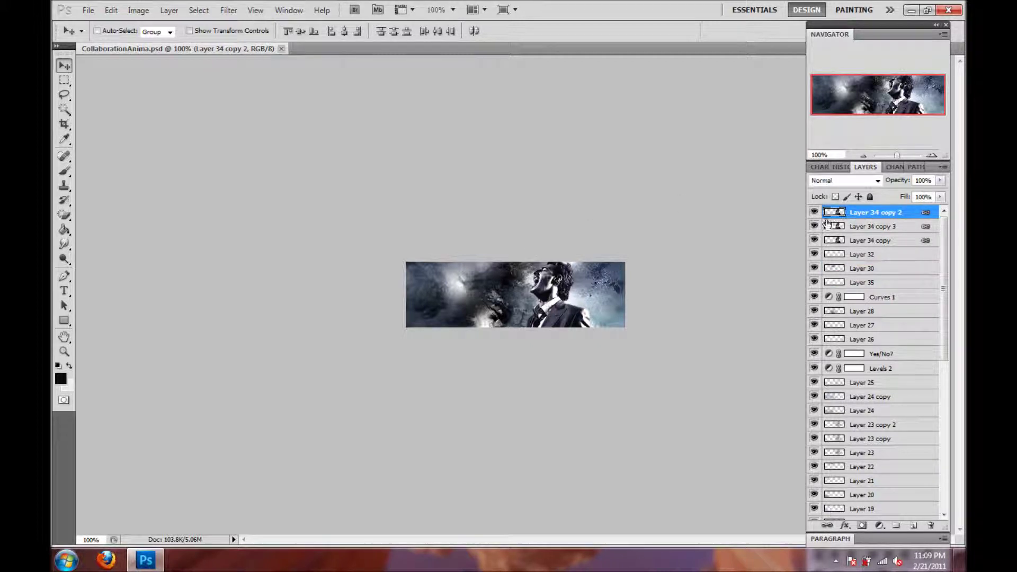
left_click_drag(815, 217, 814, 511)
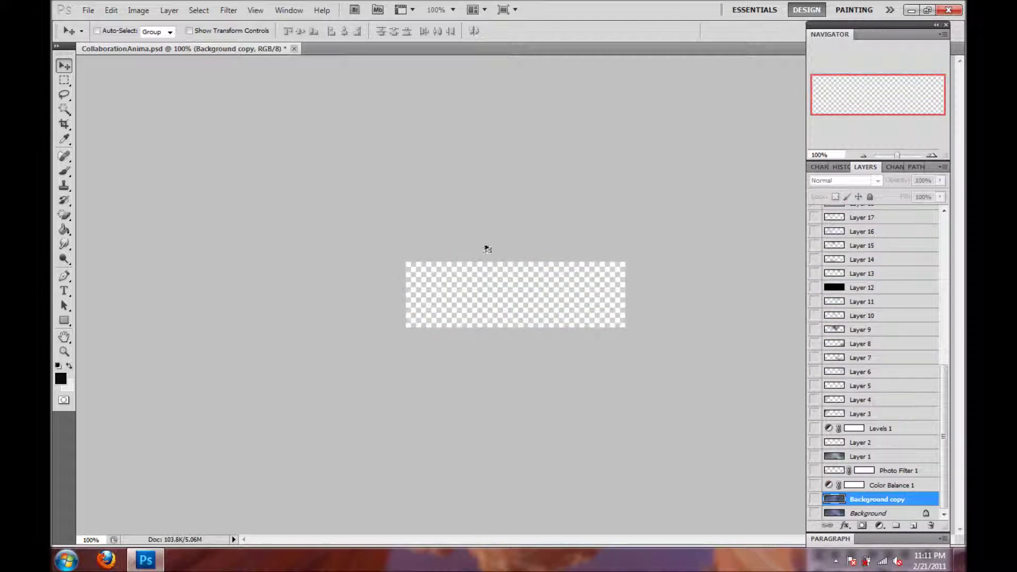
left_click(846, 167)
left_click(838, 182)
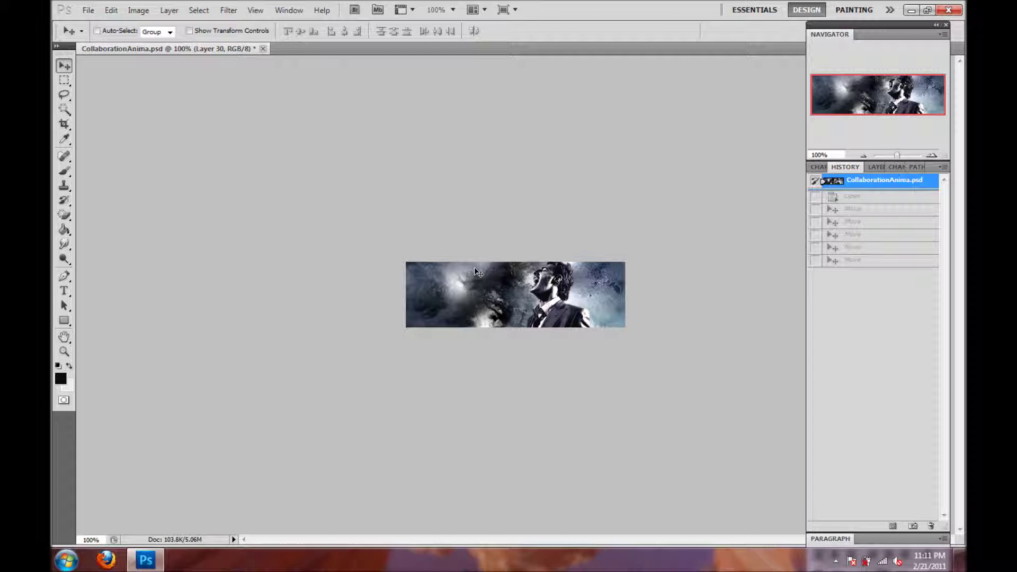
left_click(814, 178)
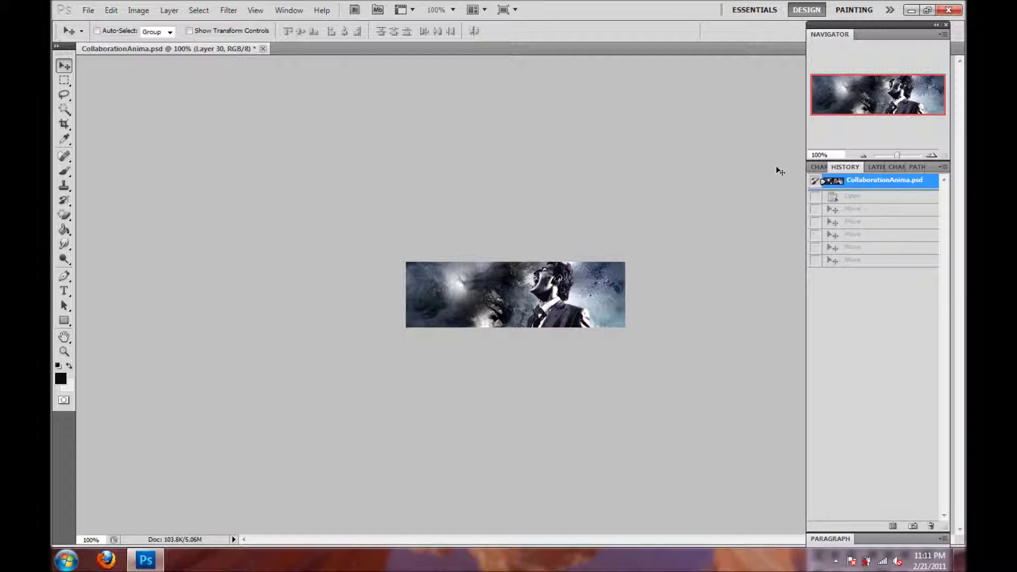